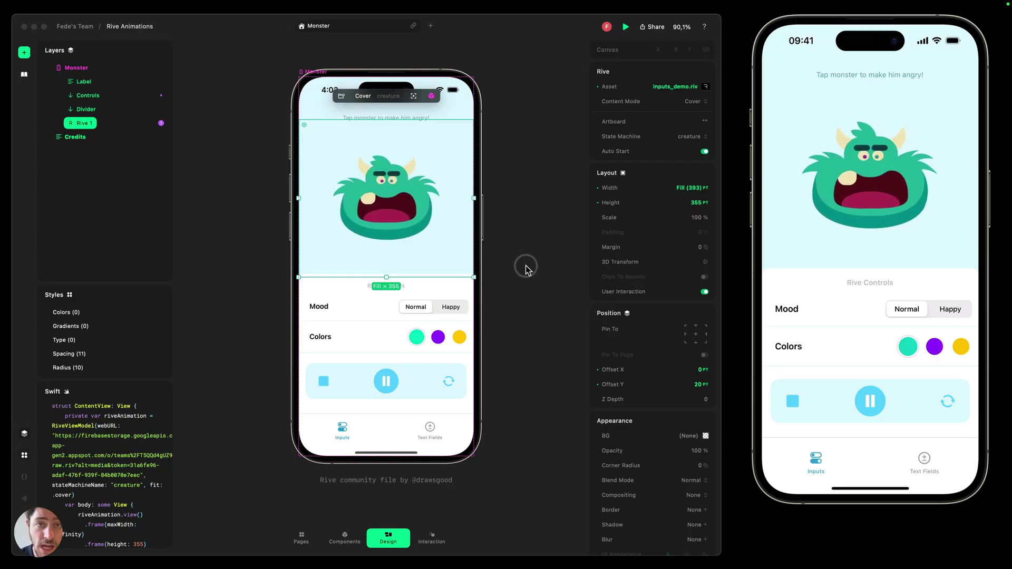
# Step: Select the segmented control in the Mood row of the monster screen
pyautogui.click(447, 308)
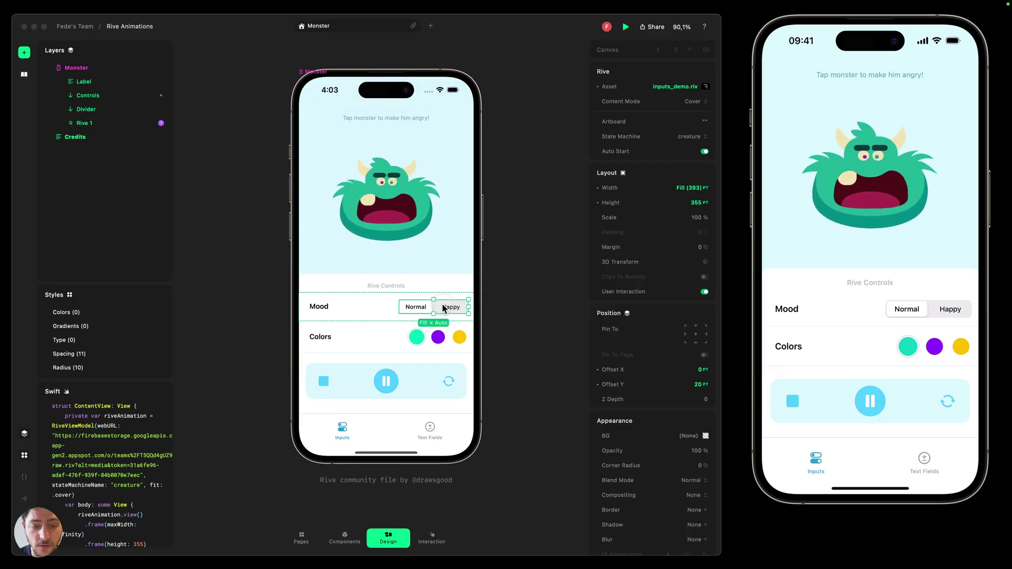
pyautogui.click(447, 308)
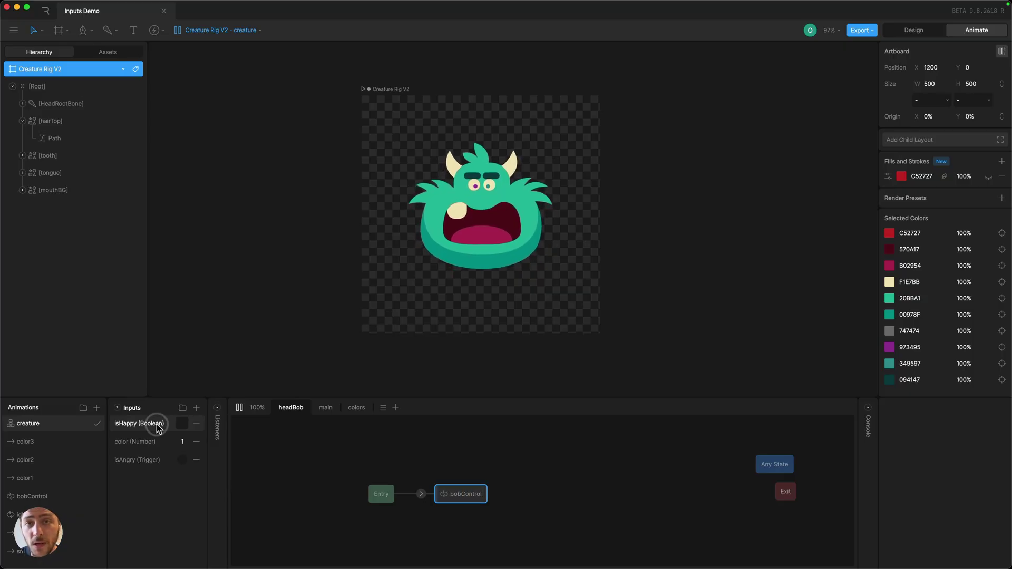
# Step: In Rive, toggle the creature's isHappy boolean input on and off to preview it, and return to the Play project
pyautogui.click(177, 427)
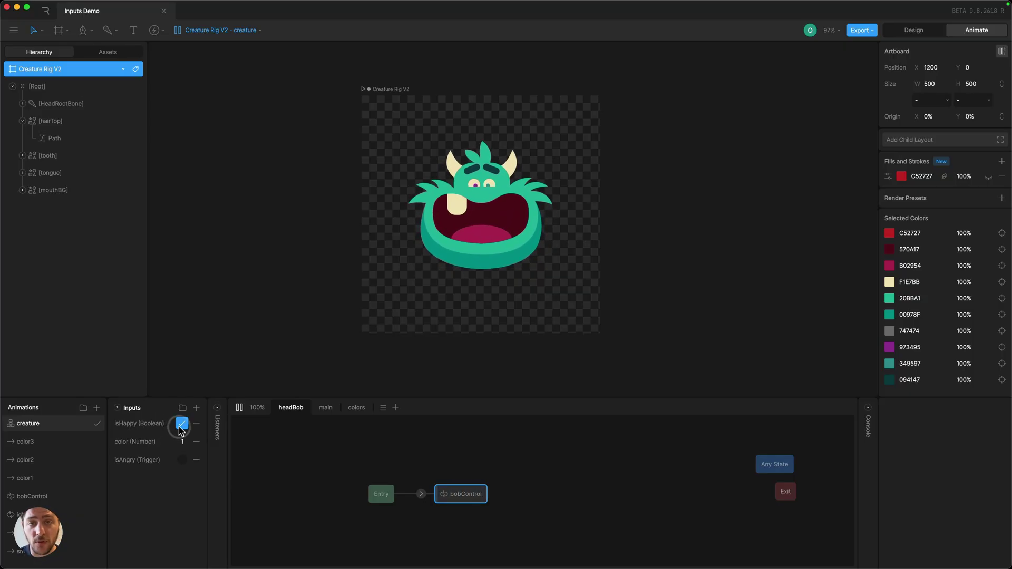
pyautogui.click(179, 428)
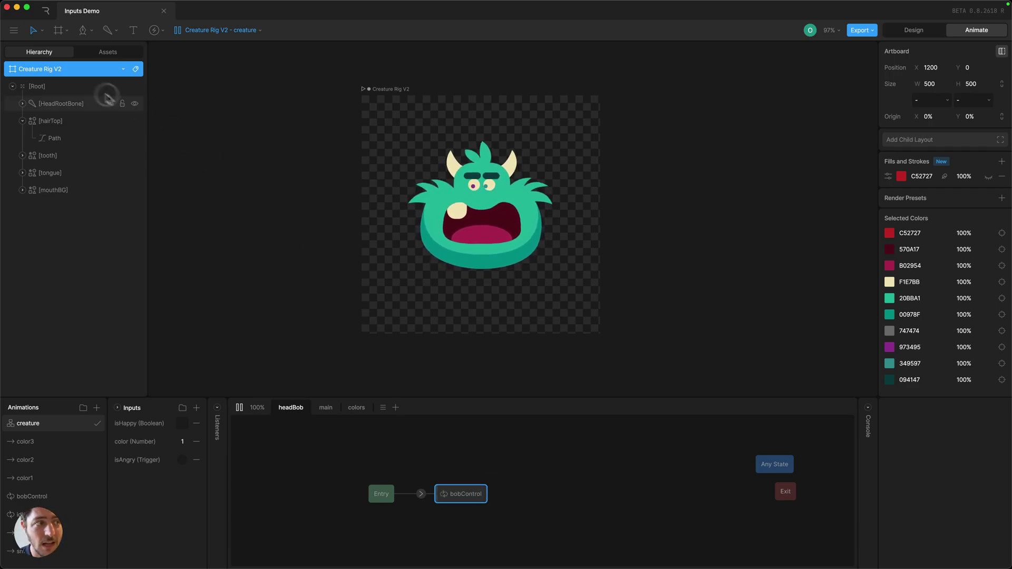
pyautogui.click(17, 8)
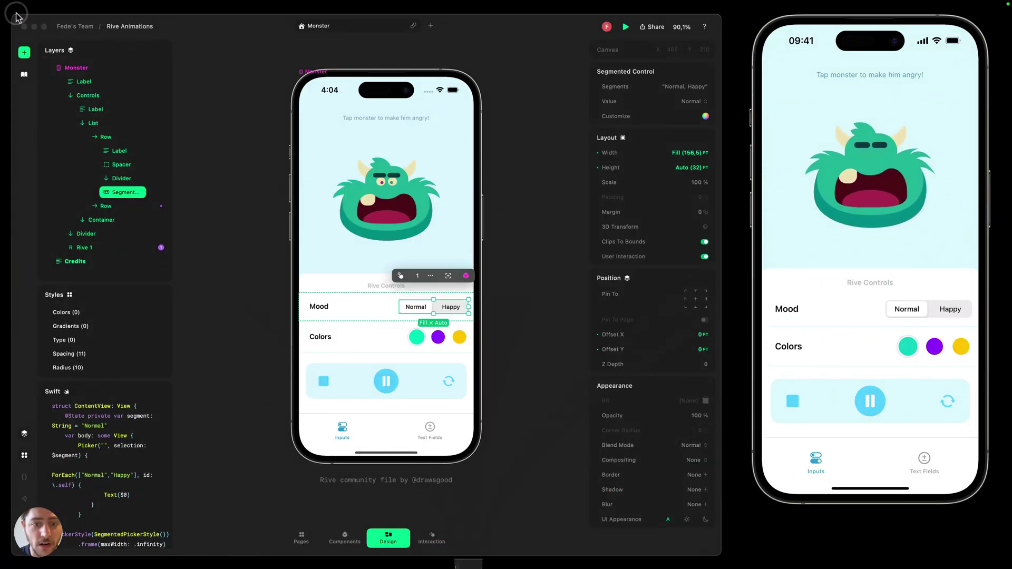
# Step: In Interaction mode, add a Segmented Controller Event trigger to the Mood segmented control
pyautogui.click(453, 303)
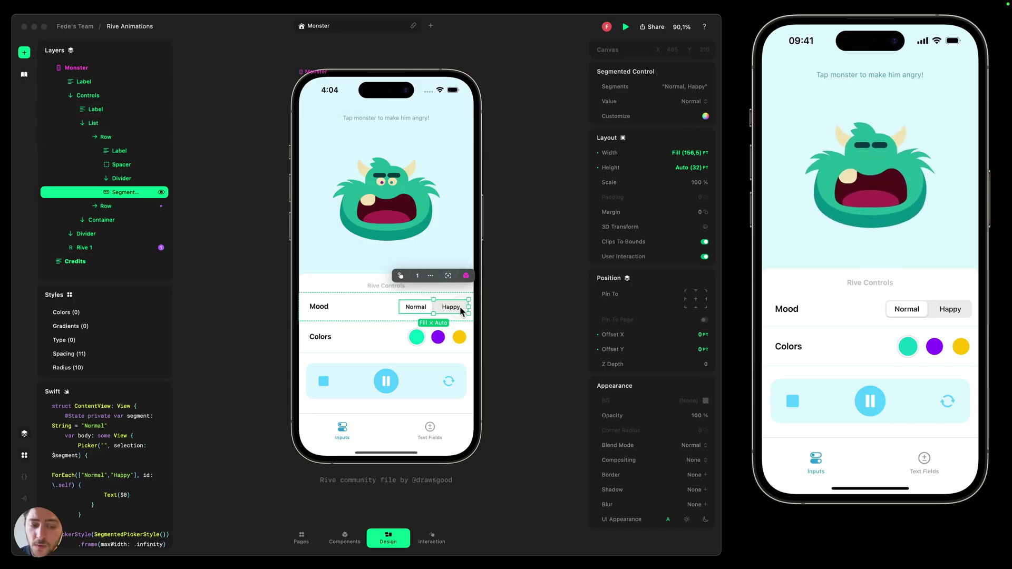
pyautogui.click(434, 537)
pyautogui.moveTo(553, 402); pyautogui.dragTo(376, 409)
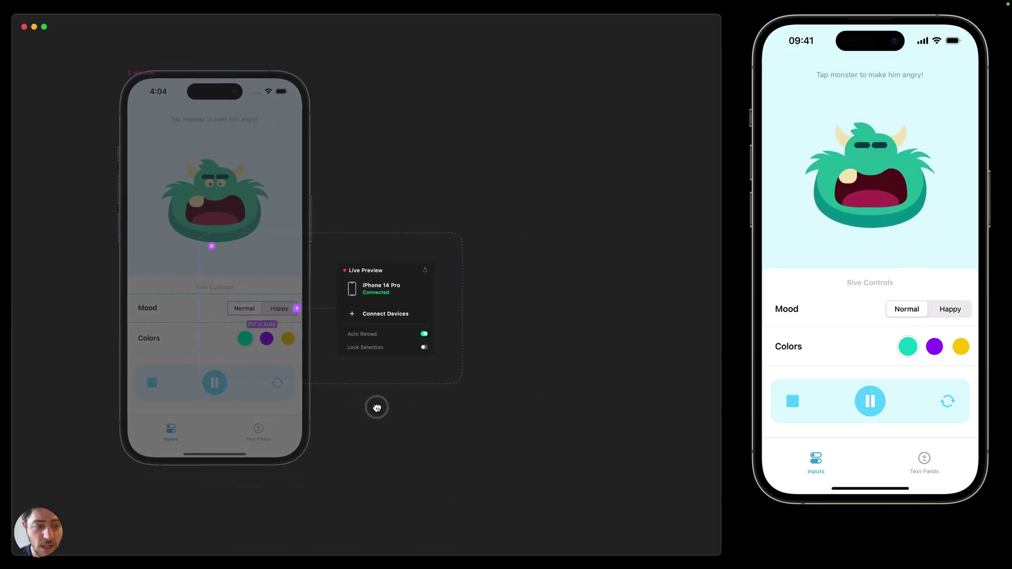
pyautogui.click(293, 314)
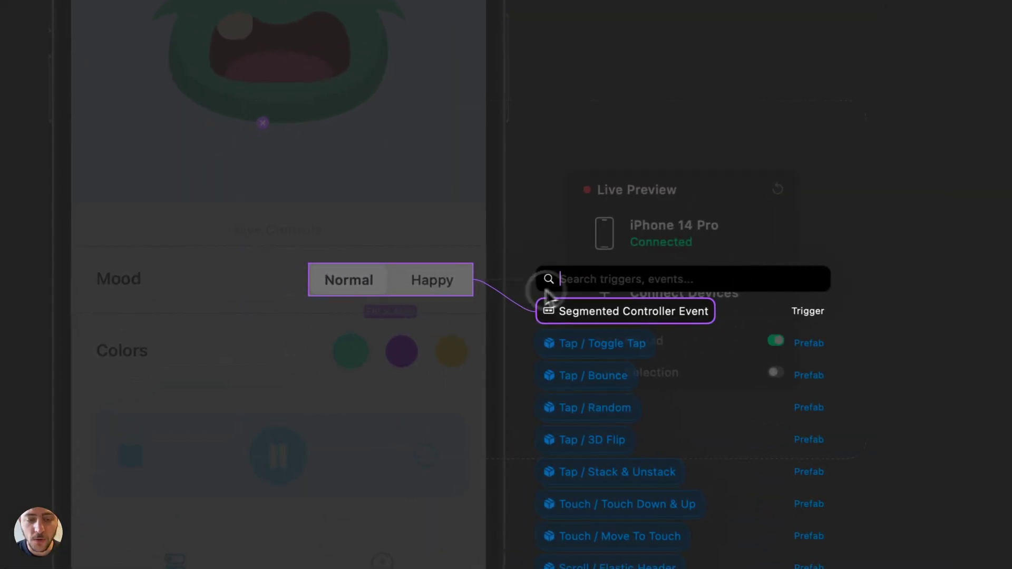
pyautogui.click(519, 283)
pyautogui.moveTo(517, 311); pyautogui.dragTo(530, 320)
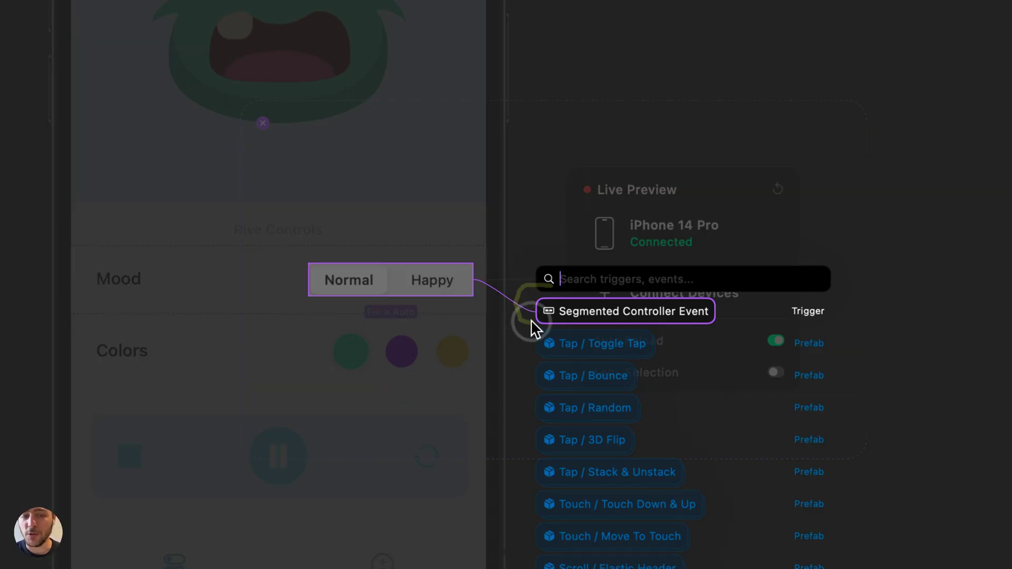
pyautogui.press('Return')
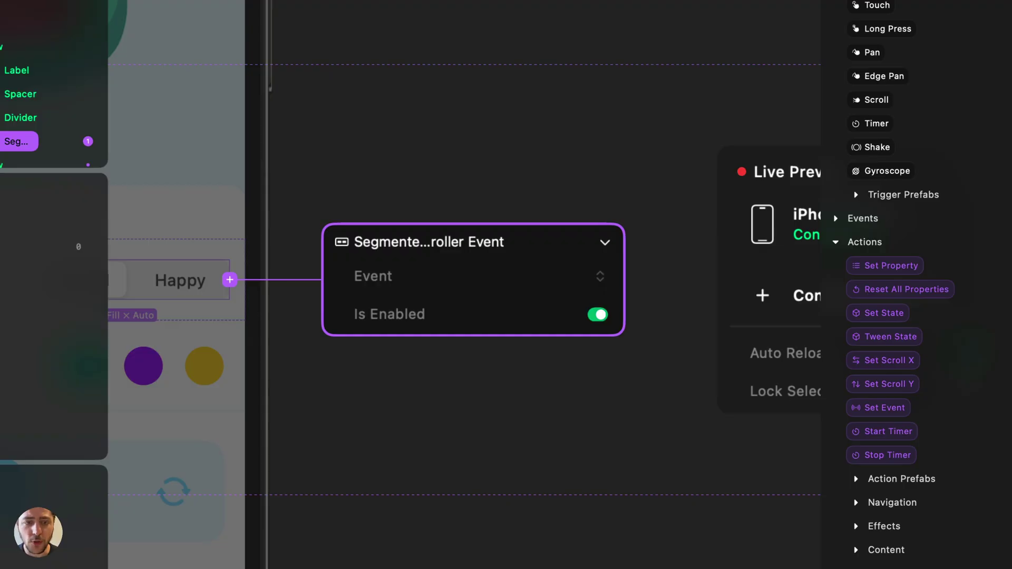
# Step: Set the Segmented Controller Event to fire on Seg 1
pyautogui.click(600, 278)
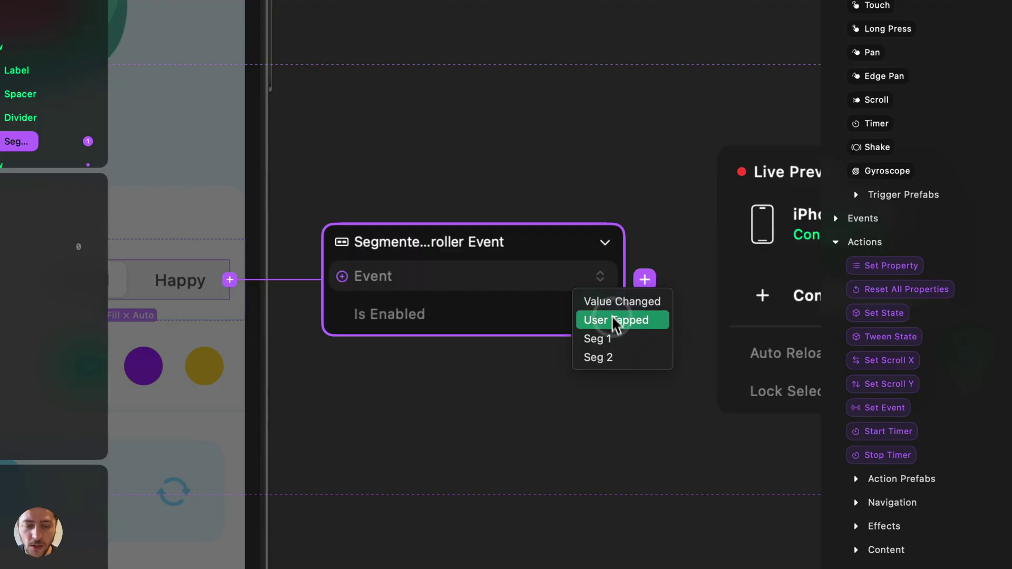
pyautogui.click(619, 340)
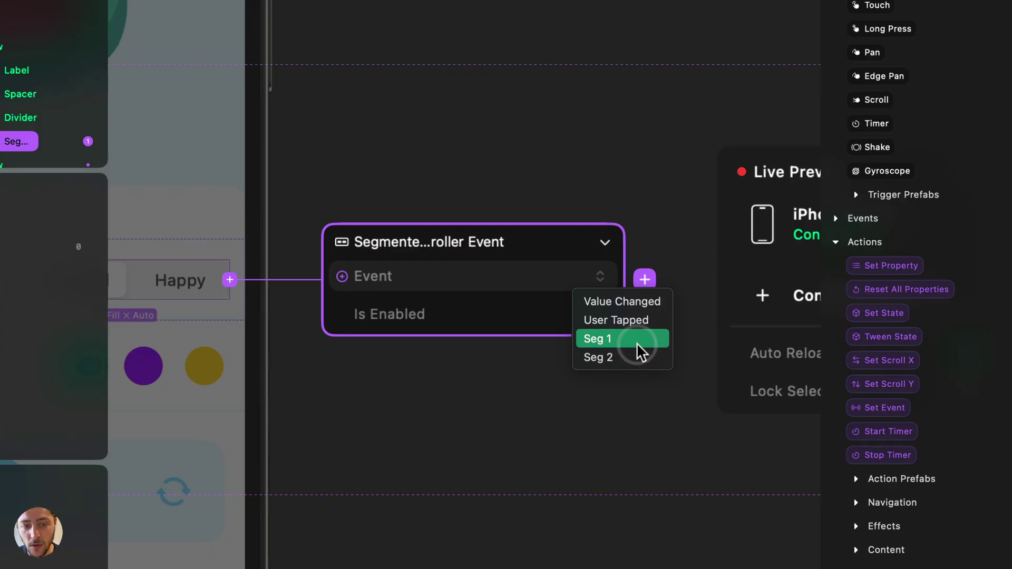
pyautogui.click(637, 341)
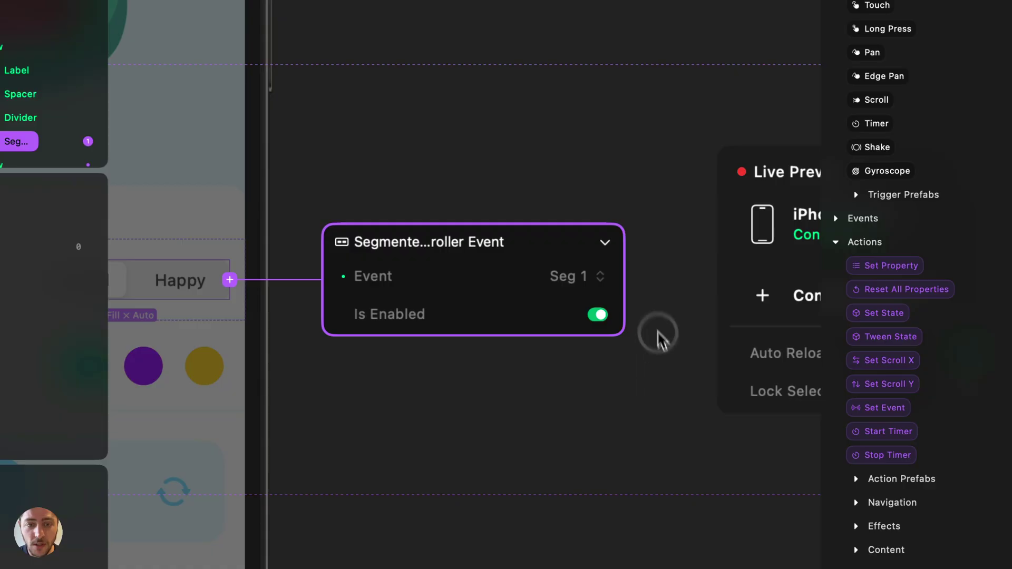
# Step: Add a Set Rive Input action to the Seg 1 event
pyautogui.click(644, 280)
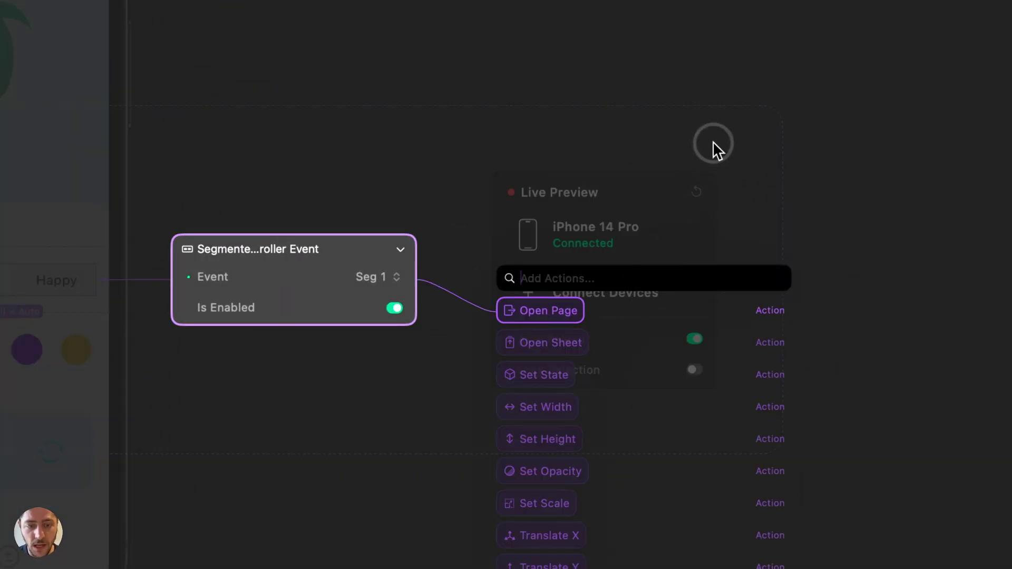
pyautogui.write('rive')
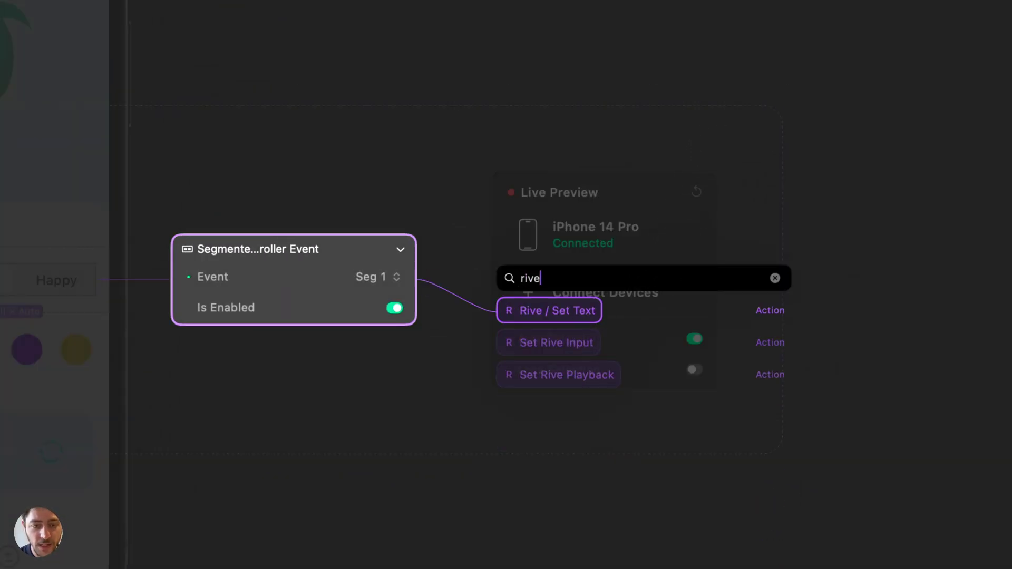
pyautogui.press('Down')
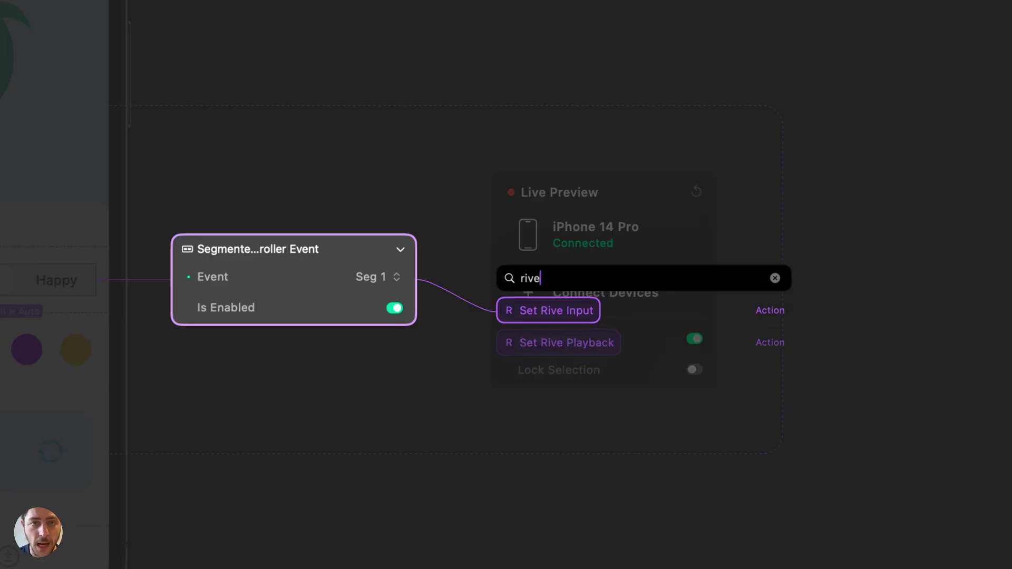
pyautogui.press('Return')
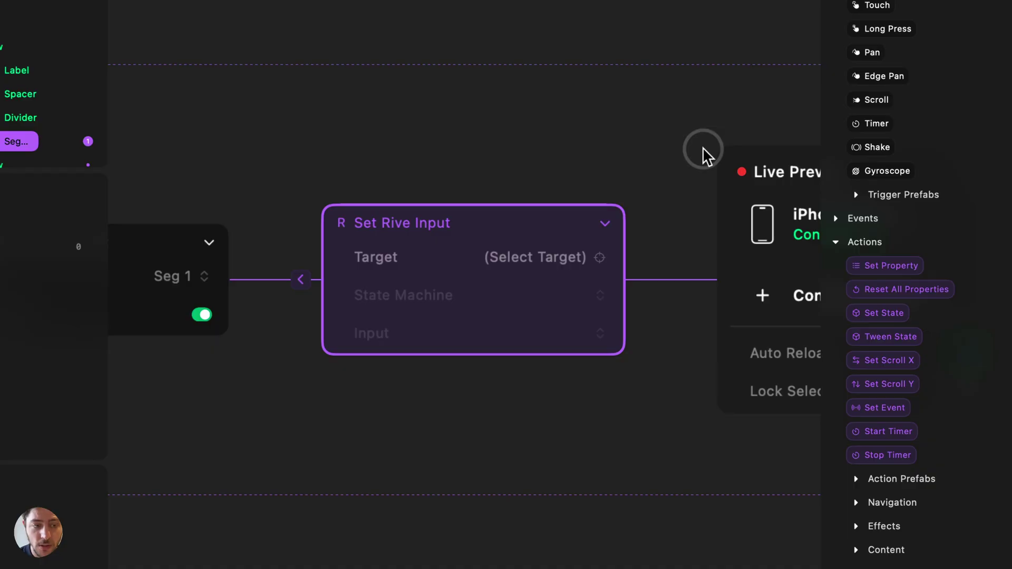
# Step: Configure the Set Rive Input action with target Rive 1, state machine creature and input isHappy (Boolean)
pyautogui.click(572, 258)
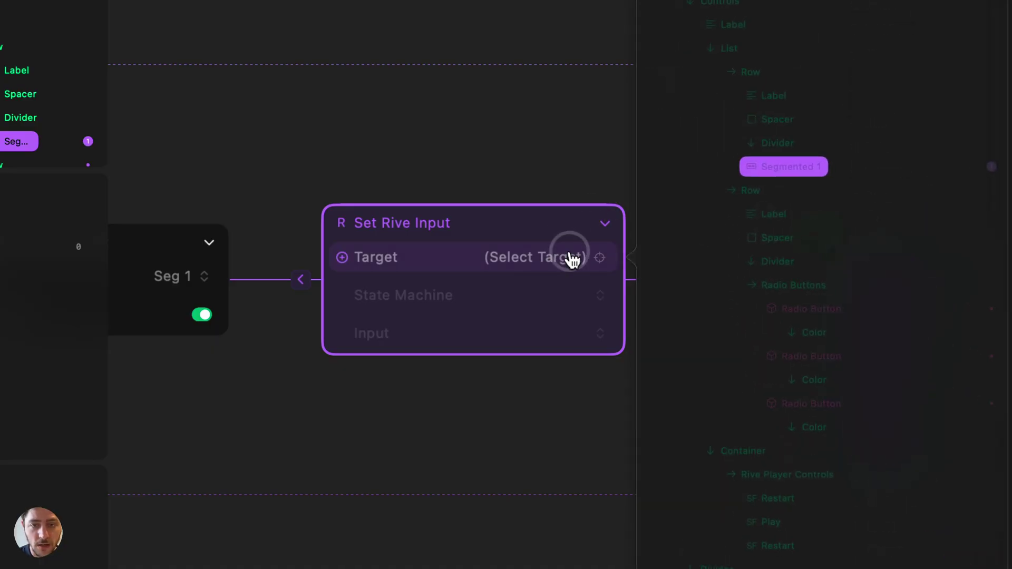
pyautogui.scroll(-5, 700, 232)
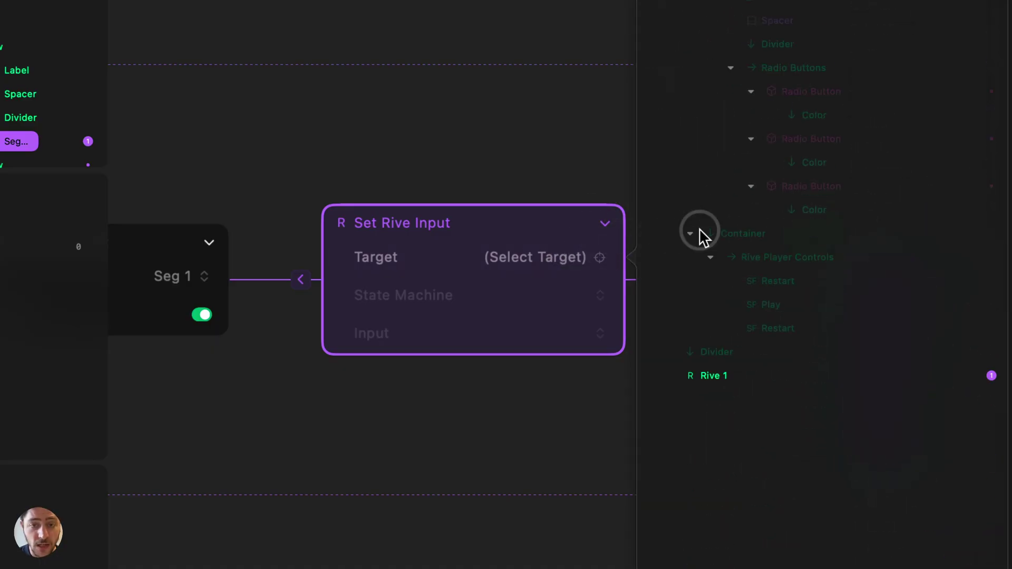
pyautogui.click(734, 373)
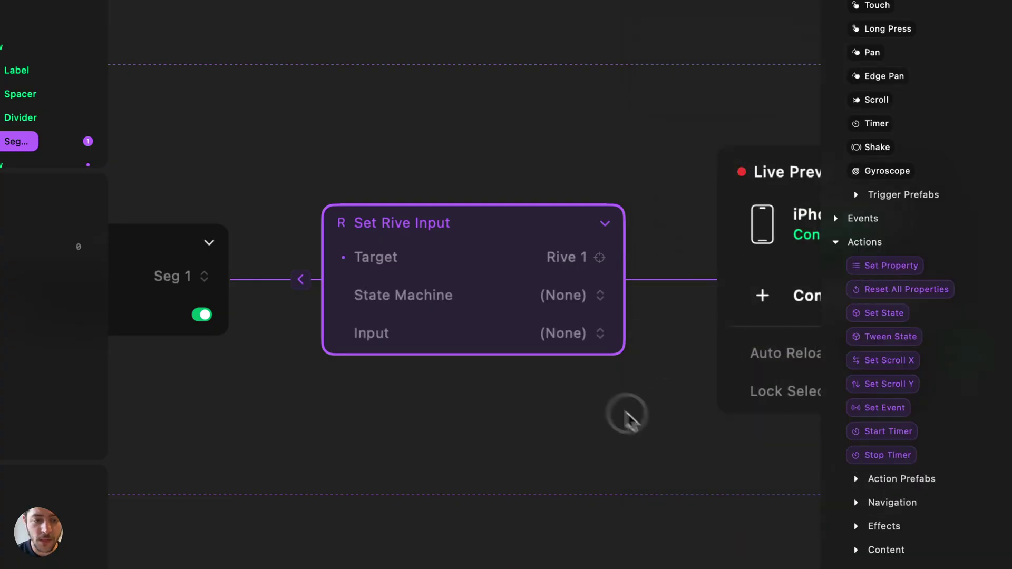
pyautogui.click(578, 296)
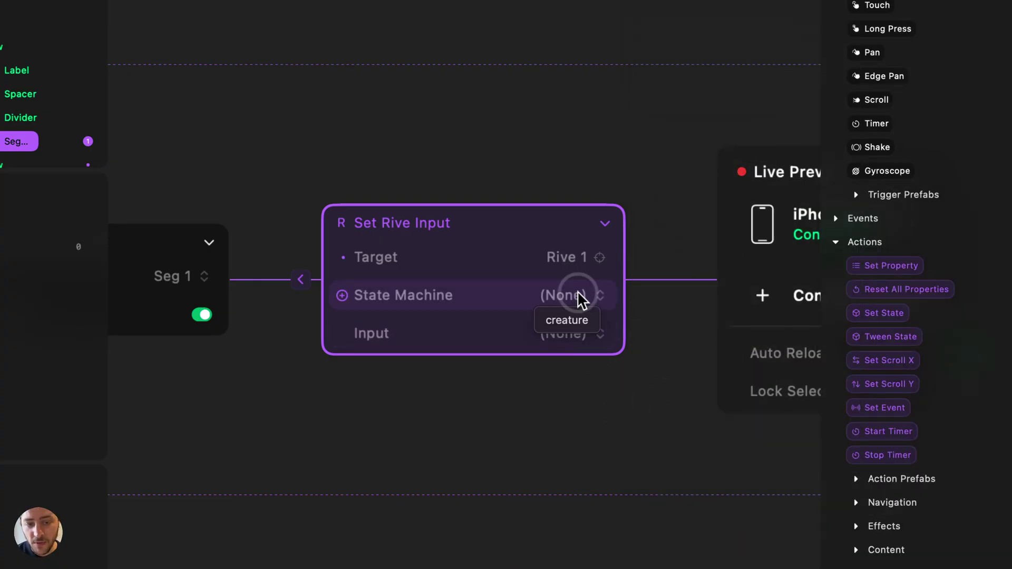
pyautogui.click(578, 321)
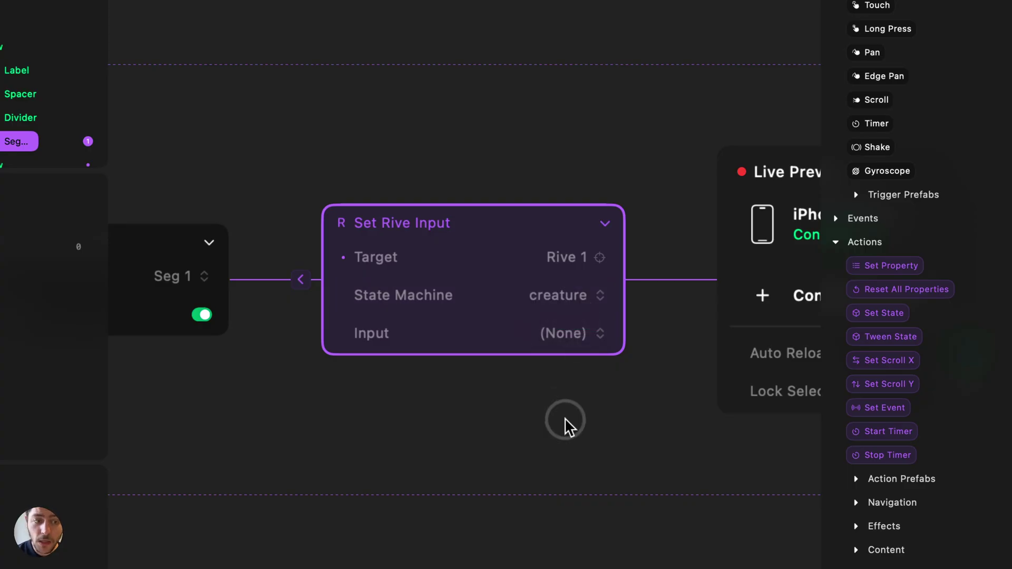
pyautogui.click(584, 337)
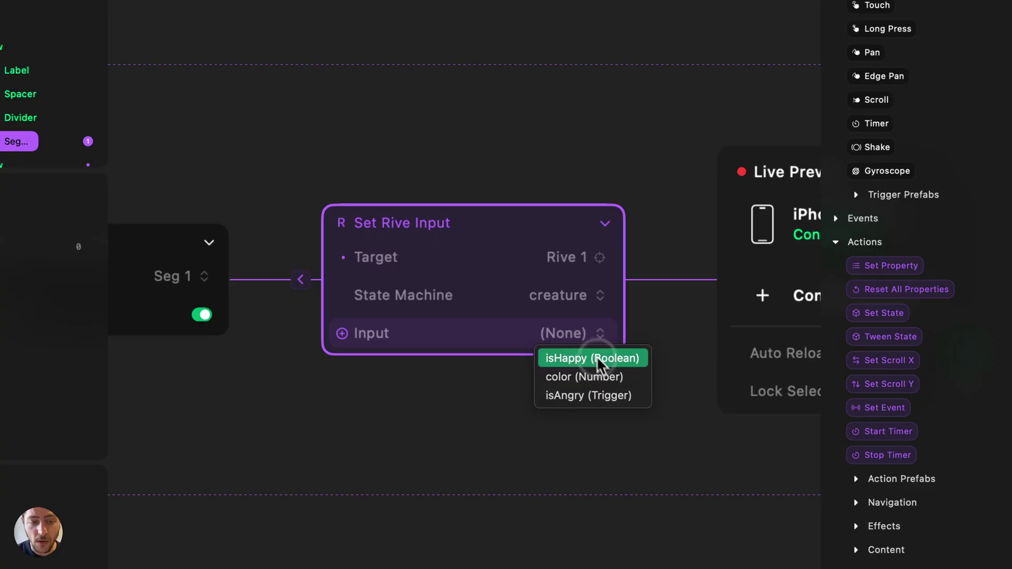
pyautogui.click(613, 400)
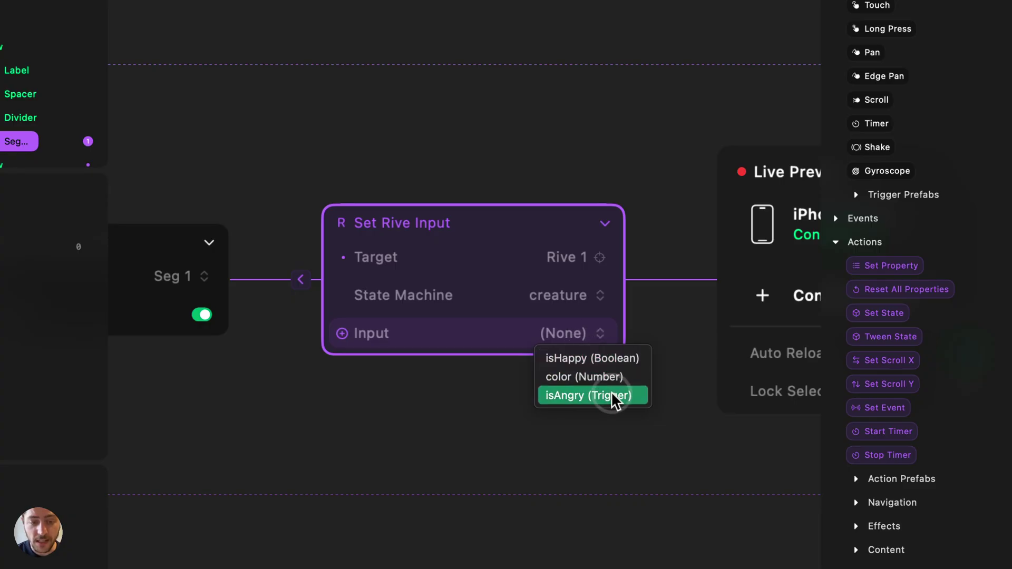
pyautogui.click(599, 358)
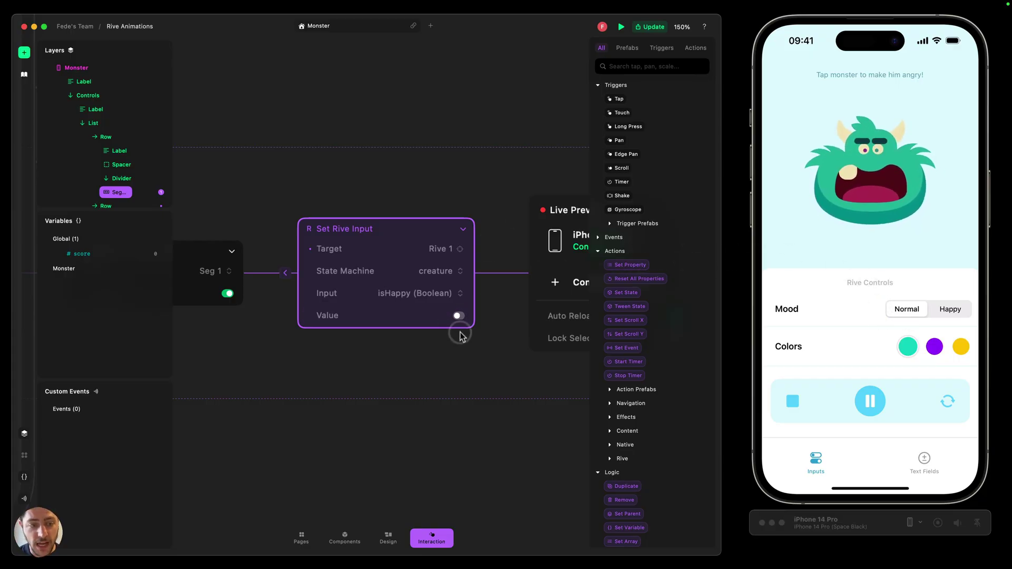
# Step: Duplicate the Seg 1 Segmented Controller Event together with its Set Rive Input action
pyautogui.click(417, 351)
pyautogui.scroll(-5, 346, 338)
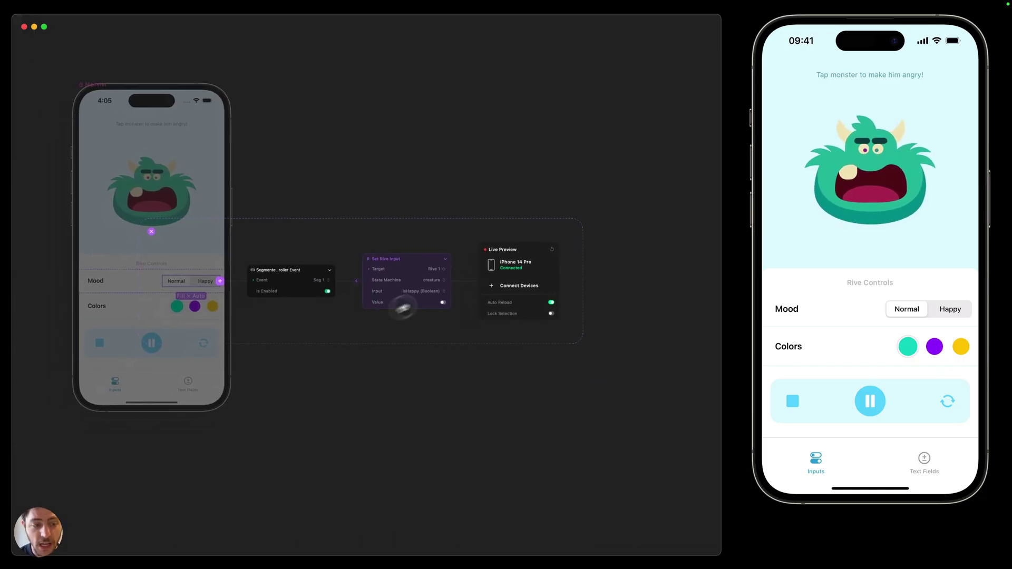
pyautogui.scroll(2, 342, 338)
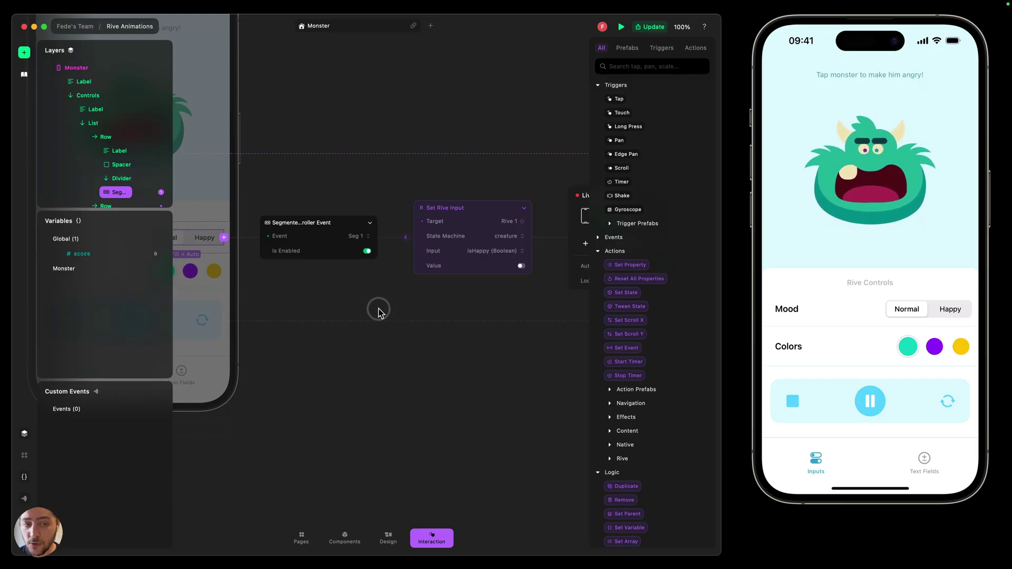
pyautogui.click(316, 227)
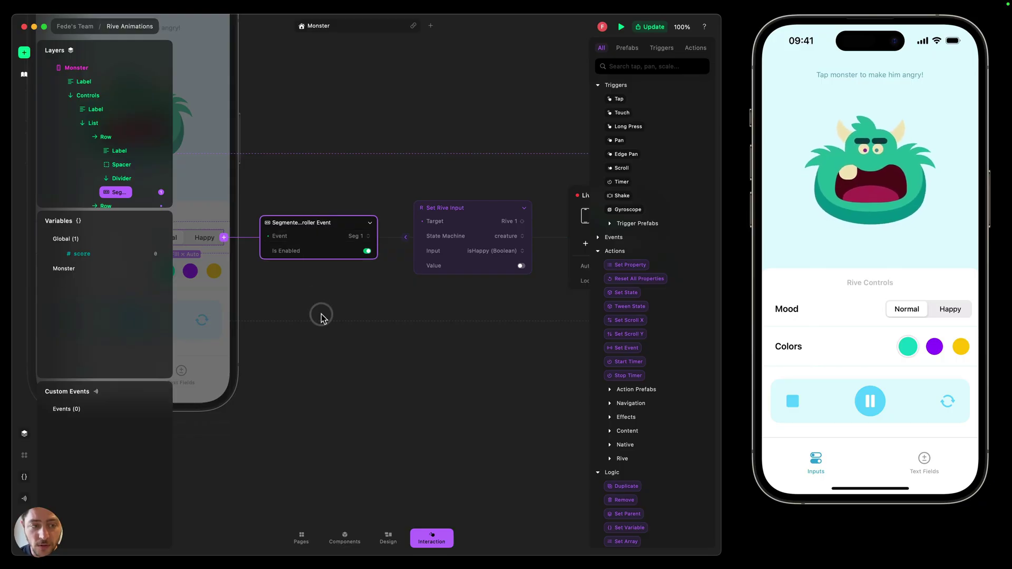
pyautogui.press('super+d')
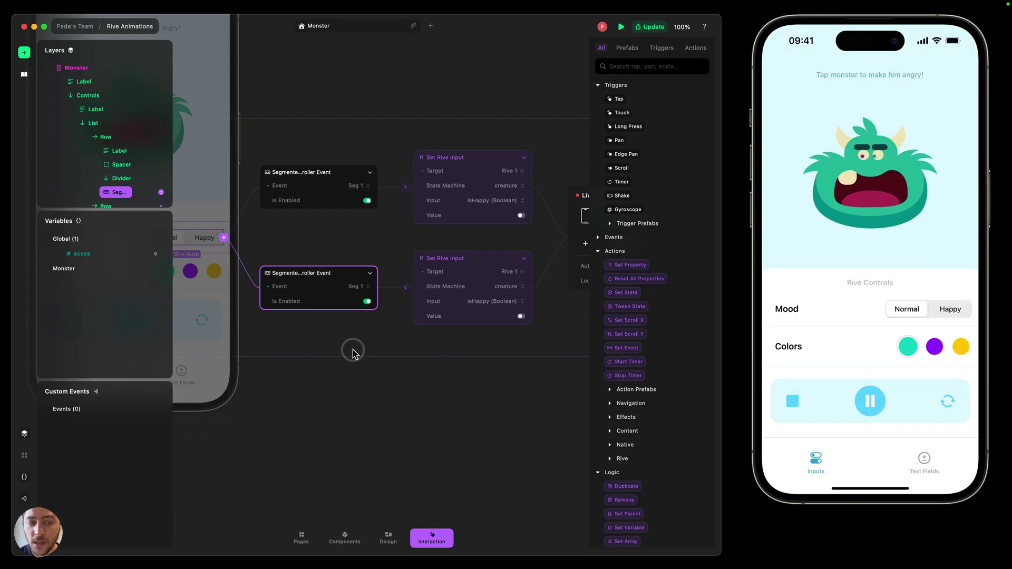
# Step: Set the duplicated trigger's event to Seg 2 and turn on the isHappy value in its Set Rive Input action
pyautogui.click(354, 287)
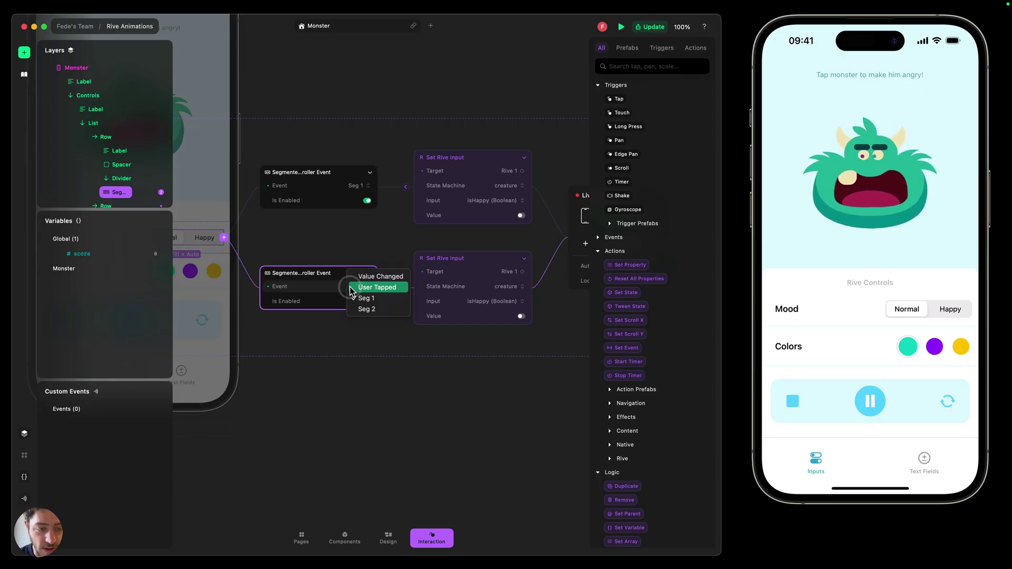
pyautogui.click(395, 310)
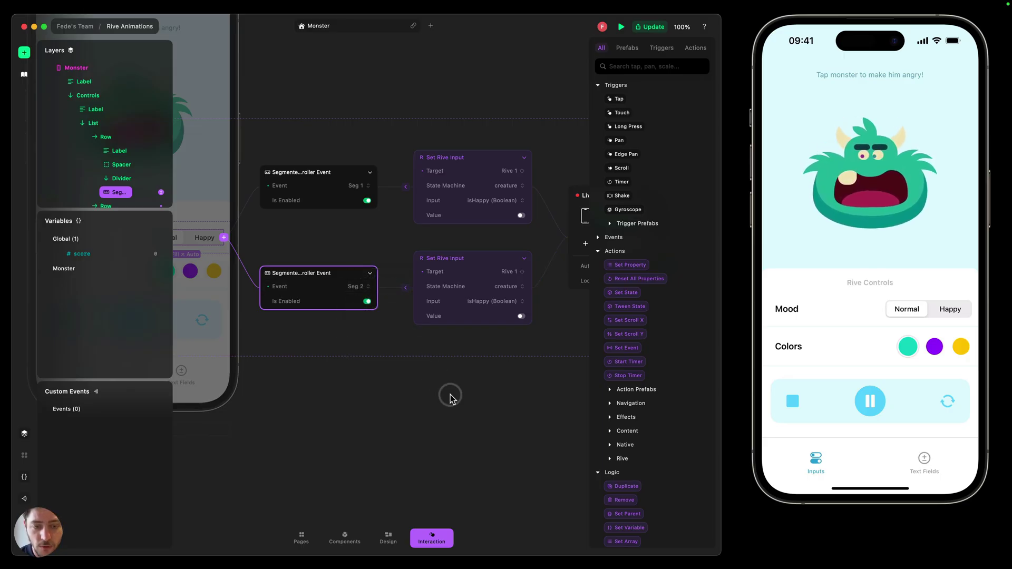
pyautogui.press('super+.')
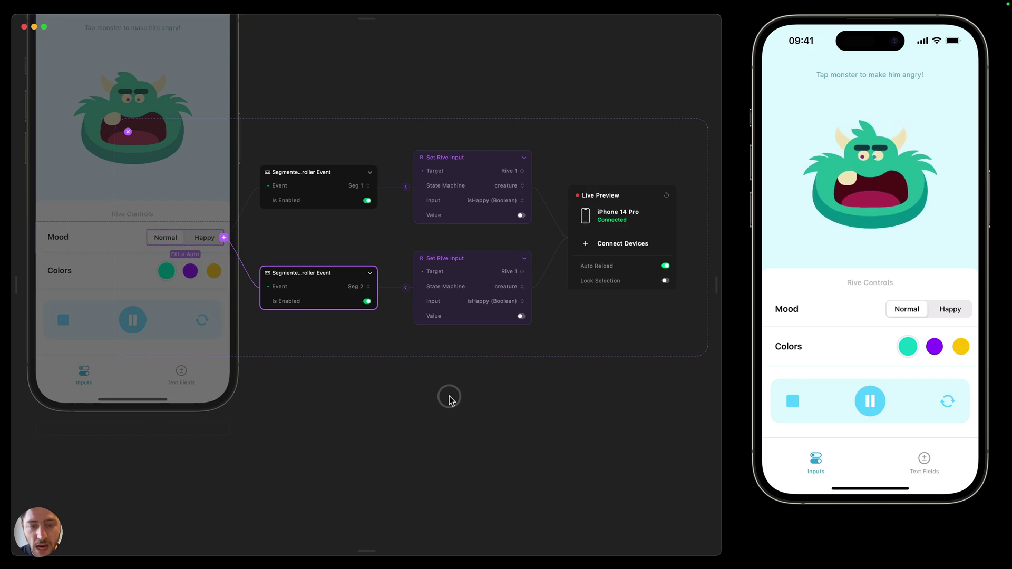
pyautogui.click(480, 321)
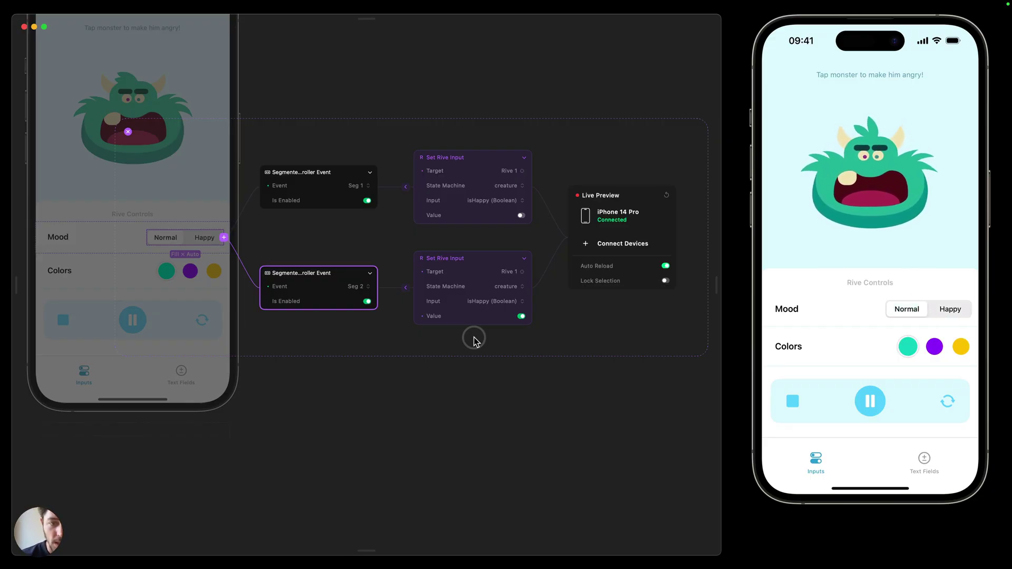
# Step: Show the hidden interface panels again and switch the Monster page to Design mode
pyautogui.scroll(3, 474, 340)
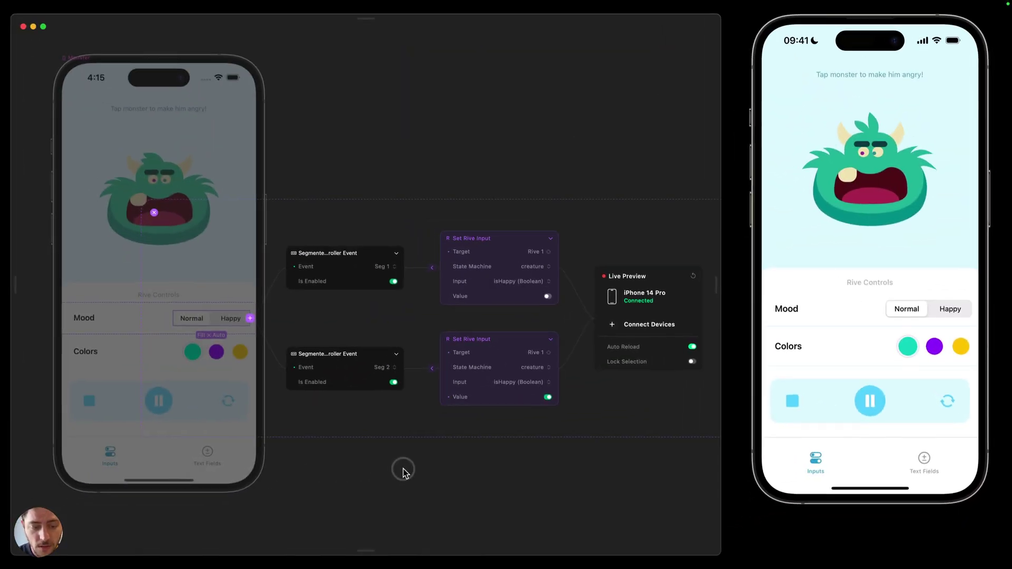
pyautogui.press('super+.')
pyautogui.press('d')
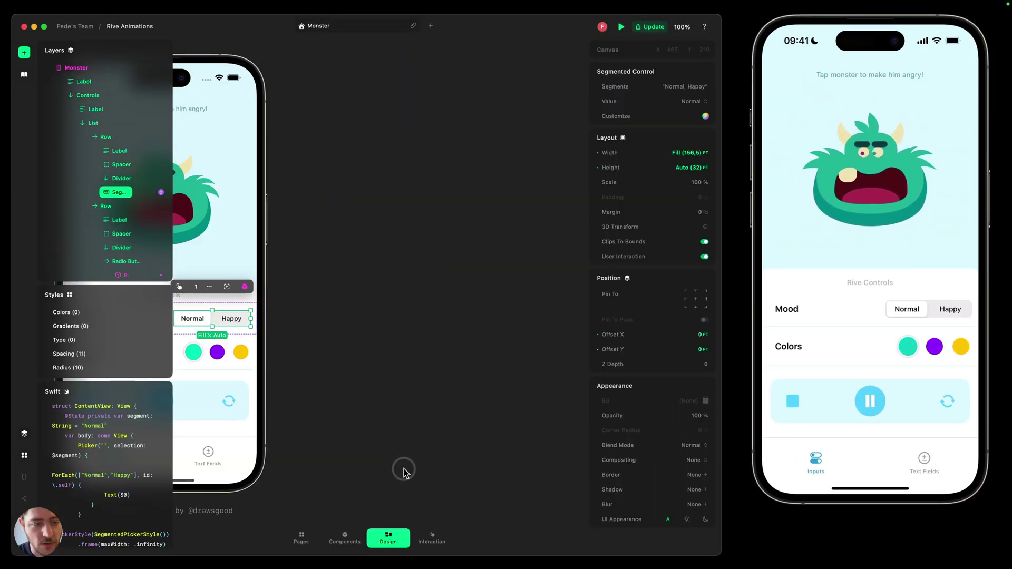
# Step: Select the green radio button in the Colors row and check its list of component states
pyautogui.moveTo(373, 420); pyautogui.dragTo(625, 373)
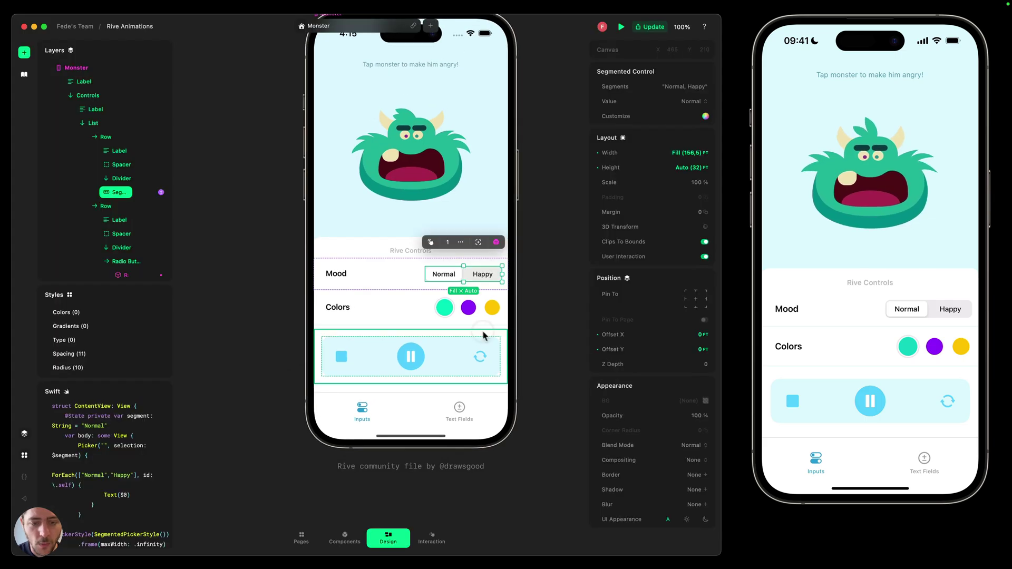
pyautogui.click(446, 311)
pyautogui.click(446, 311)
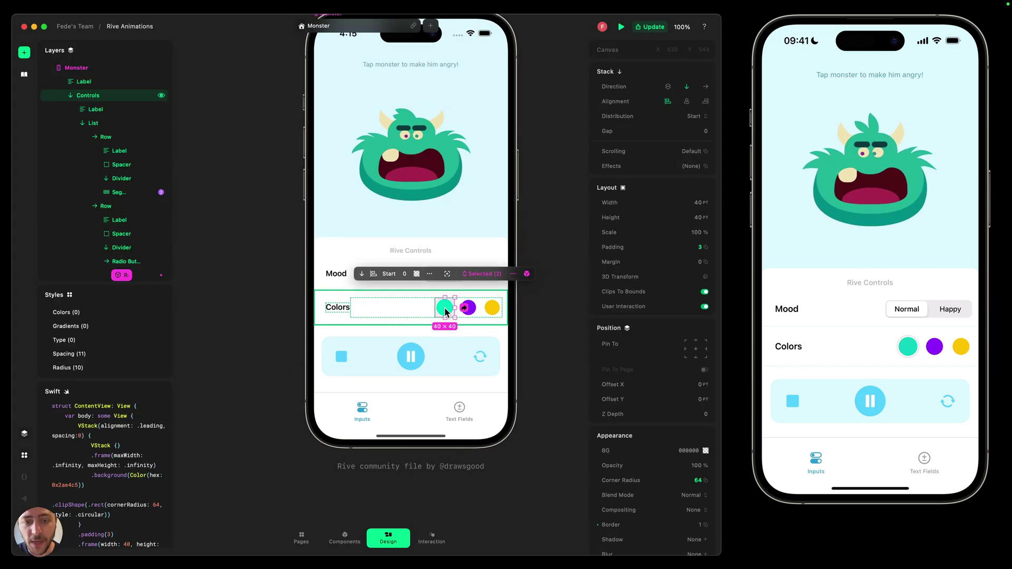
pyautogui.click(471, 275)
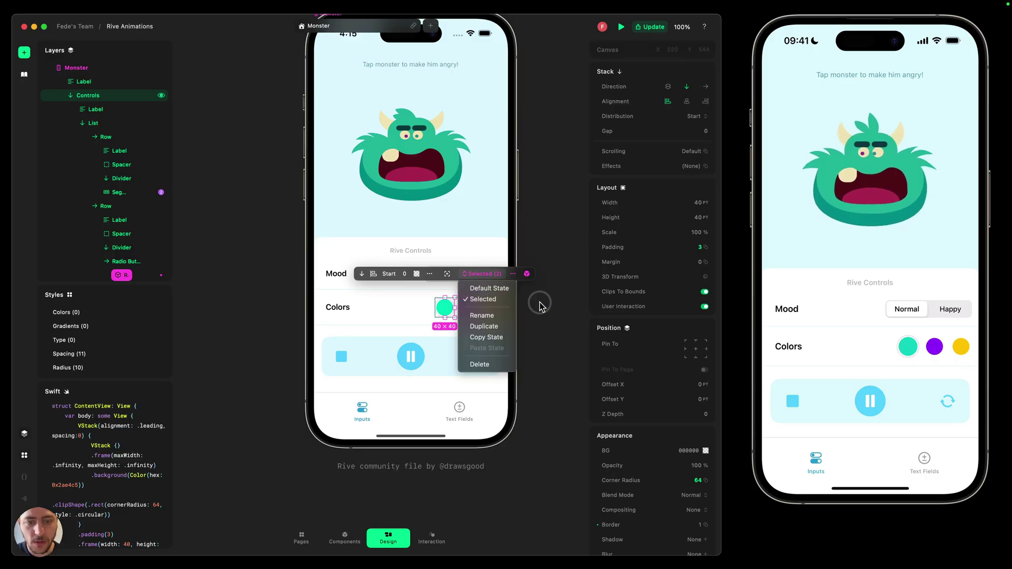
pyautogui.click(539, 302)
# Step: In Interaction mode, add a Tap trigger to the green radio button and connect a Set Rive Input action to it
pyautogui.click(447, 538)
pyautogui.moveTo(512, 368); pyautogui.dragTo(332, 385)
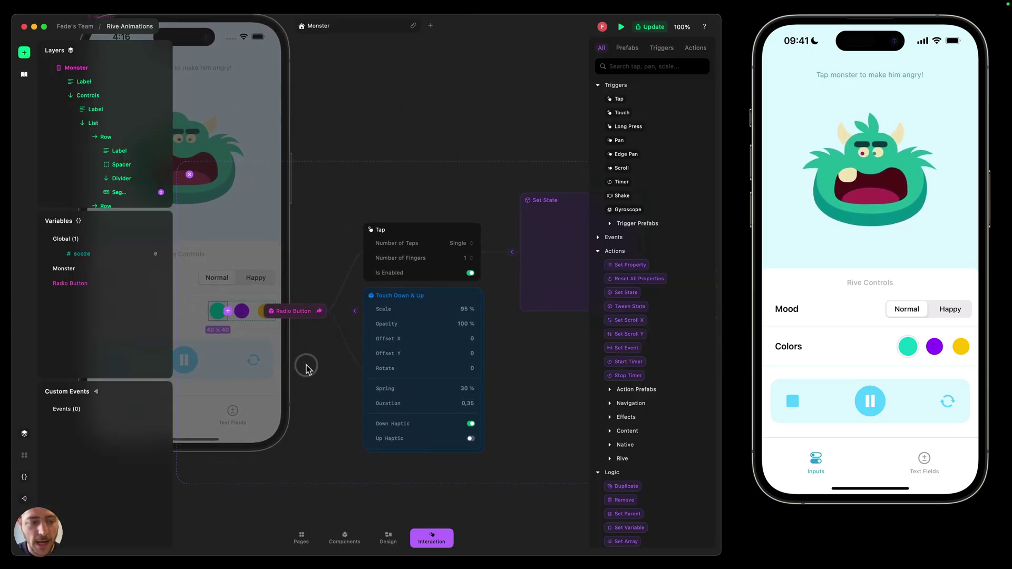
pyautogui.scroll(5, 205, 355)
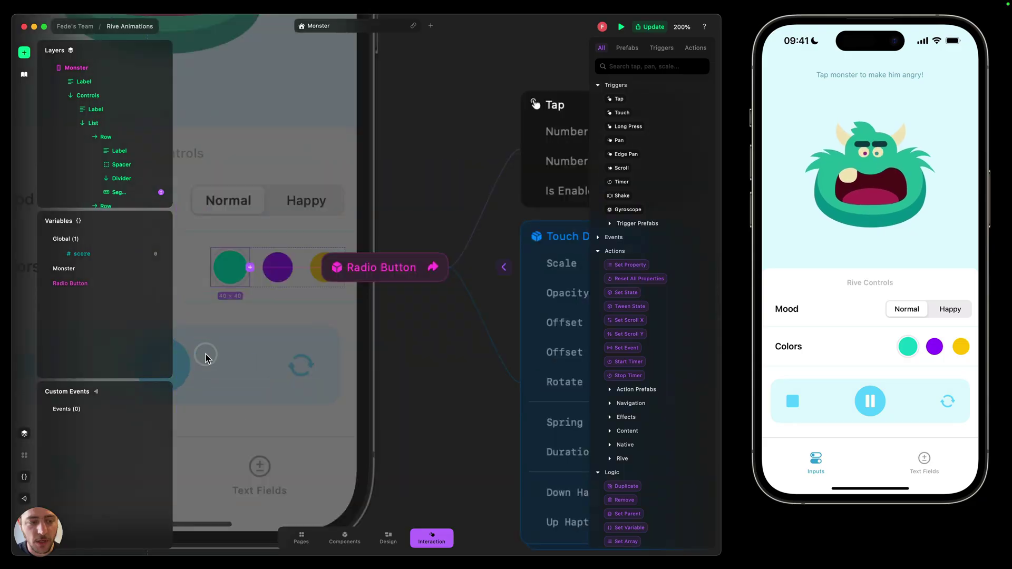
pyautogui.click(251, 270)
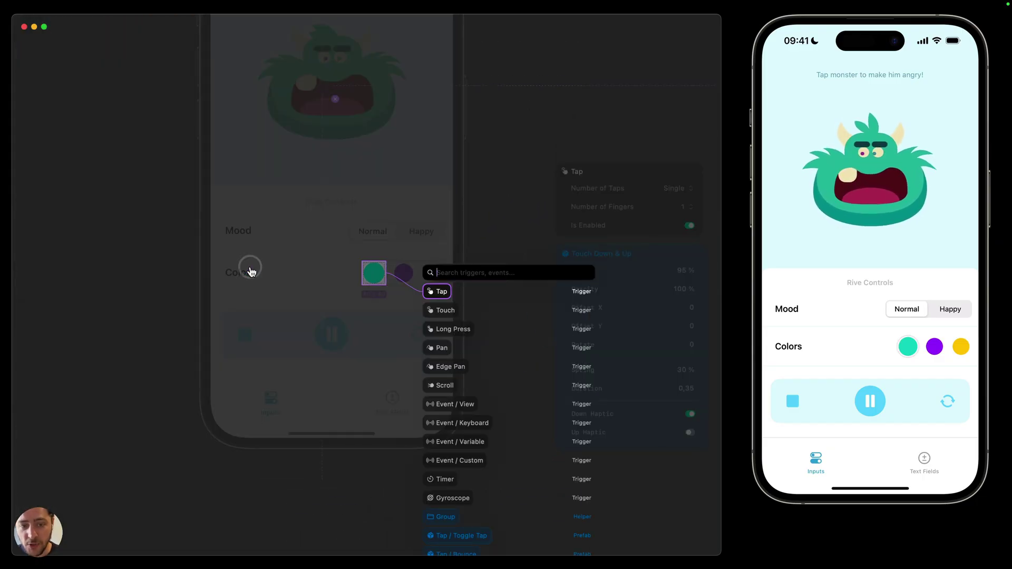
pyautogui.press('Return')
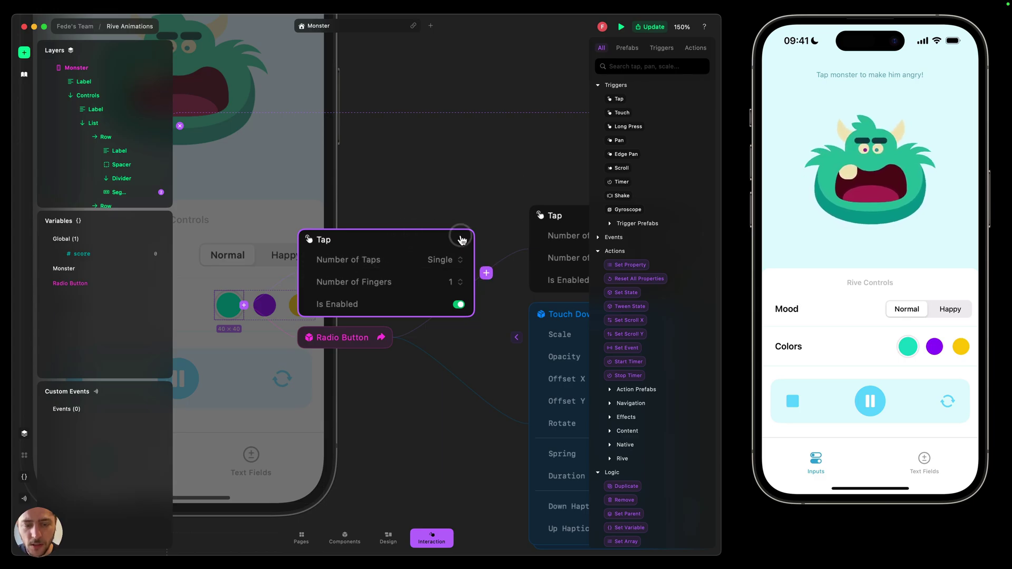
pyautogui.click(487, 272)
pyautogui.write('rive')
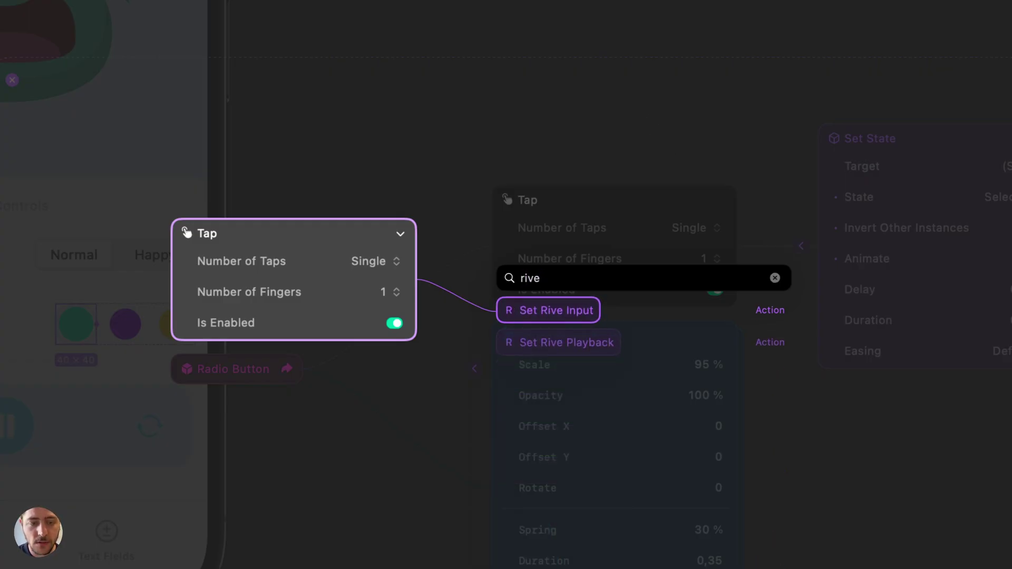
pyautogui.press('Return')
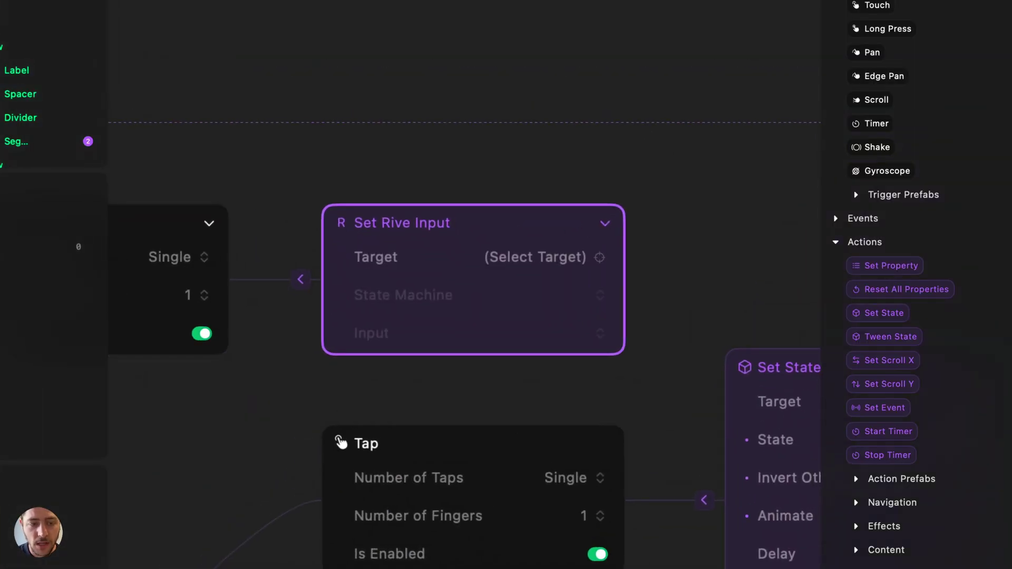
# Step: Configure the Set Rive Input action with target Rive 1, state machine creature, input color (Number) and value 1
pyautogui.click(526, 272)
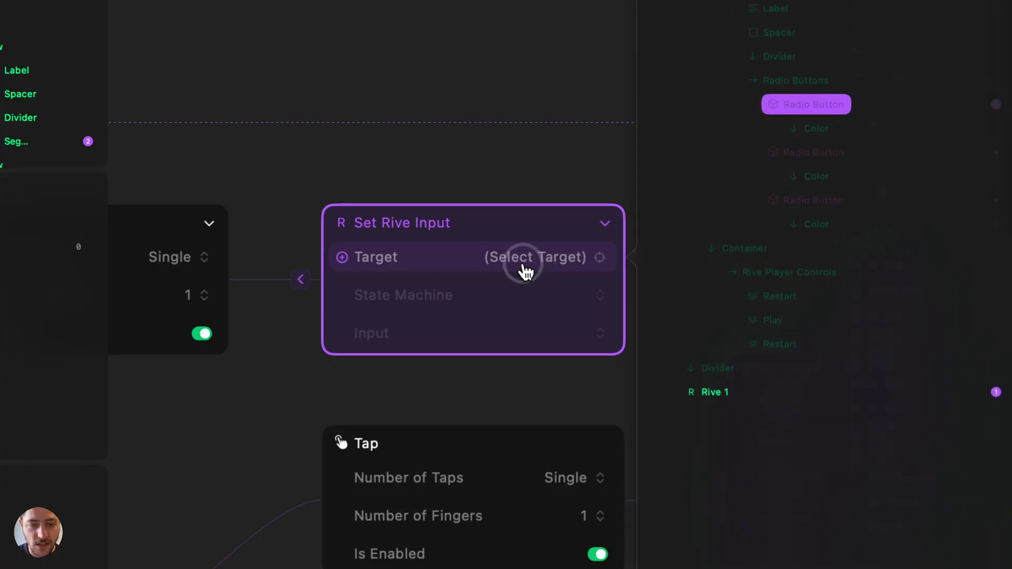
pyautogui.click(712, 392)
pyautogui.click(599, 308)
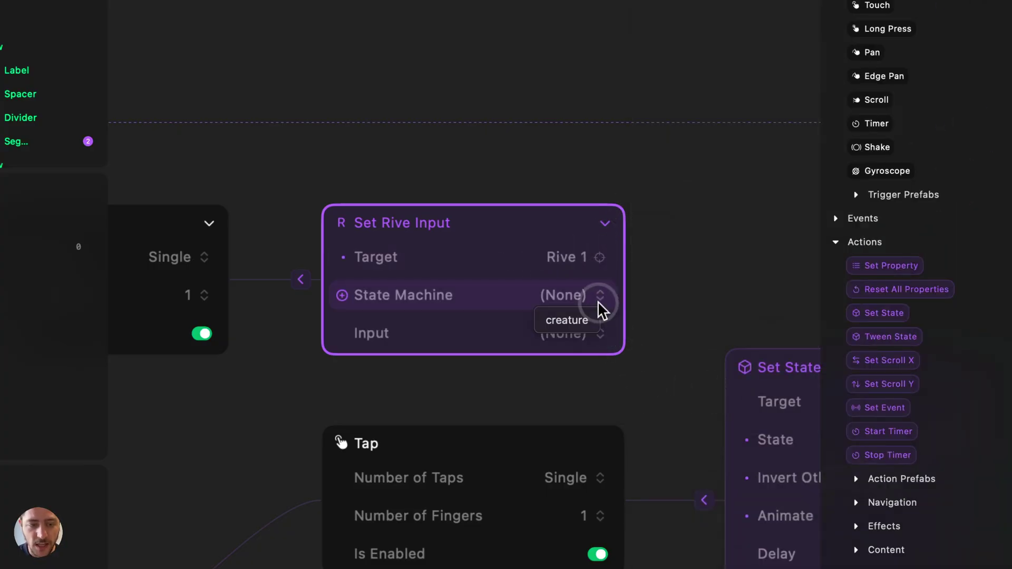
pyautogui.click(590, 319)
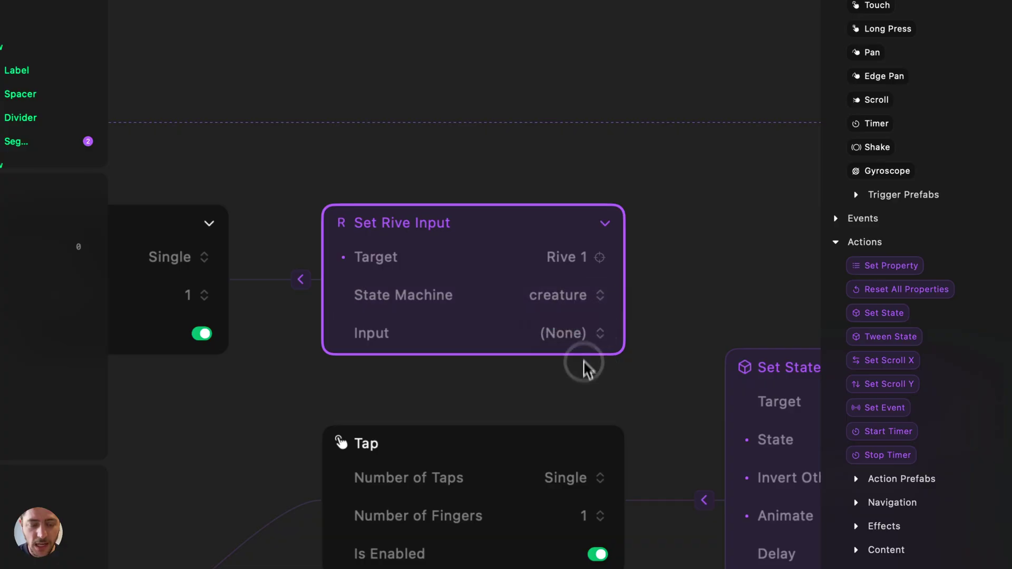
pyautogui.click(586, 348)
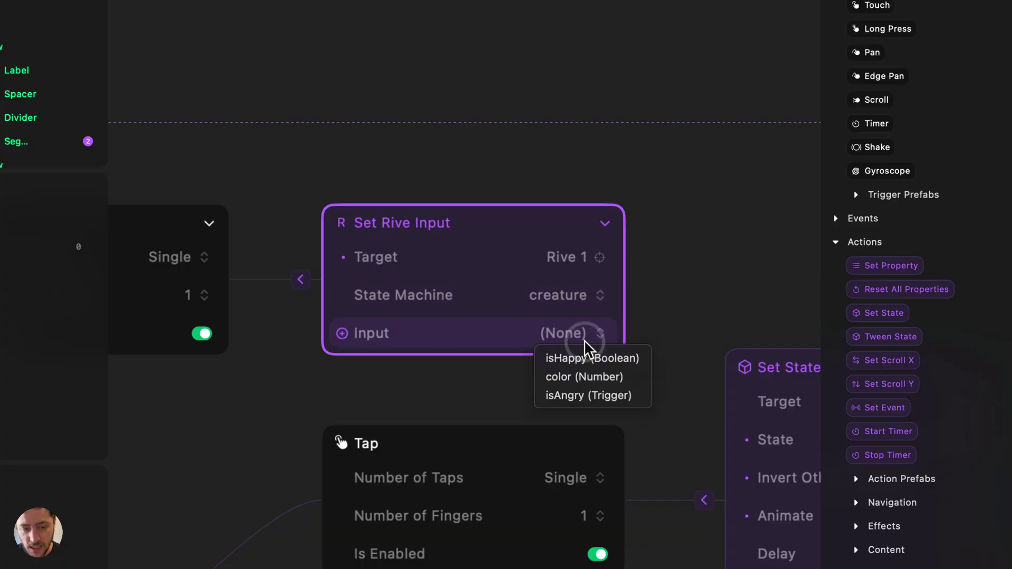
pyautogui.click(592, 375)
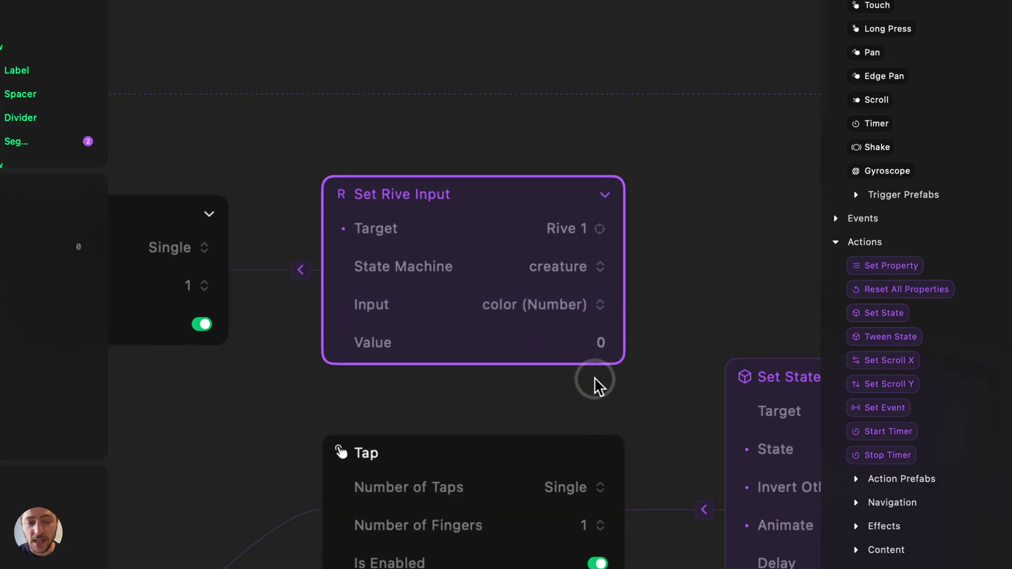
pyautogui.click(590, 314)
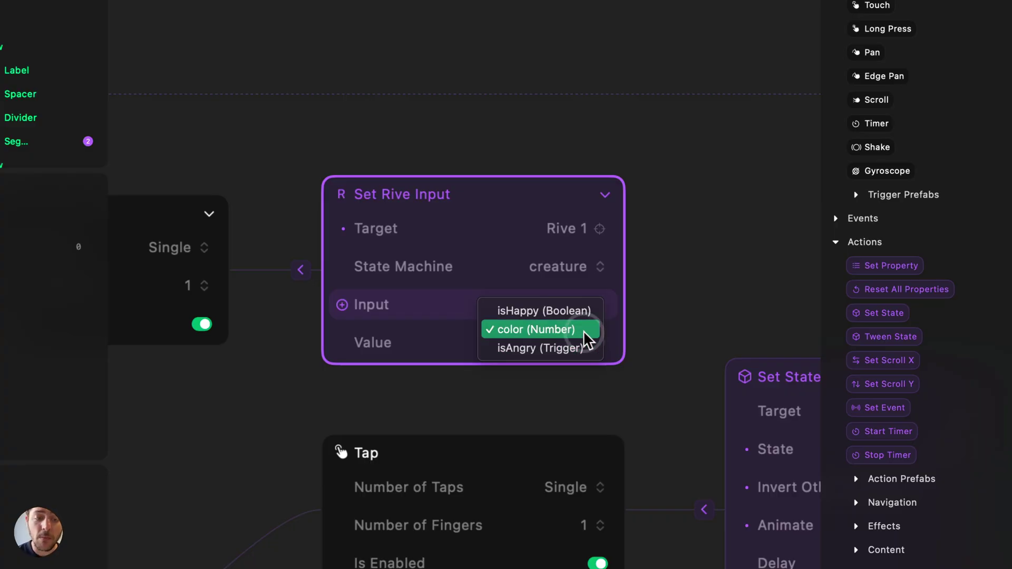
pyautogui.click(584, 330)
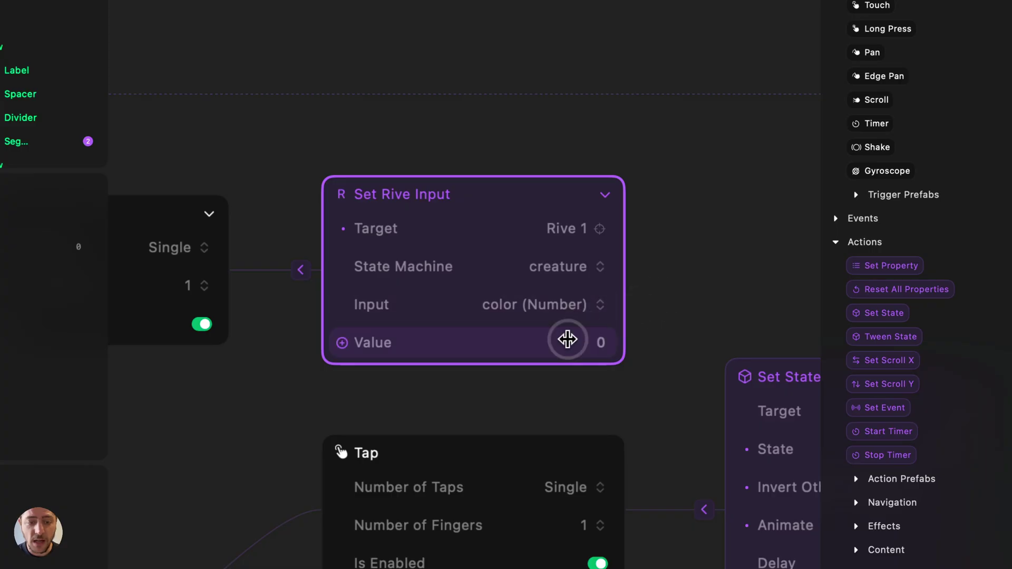
pyautogui.click(567, 340)
pyautogui.write('1')
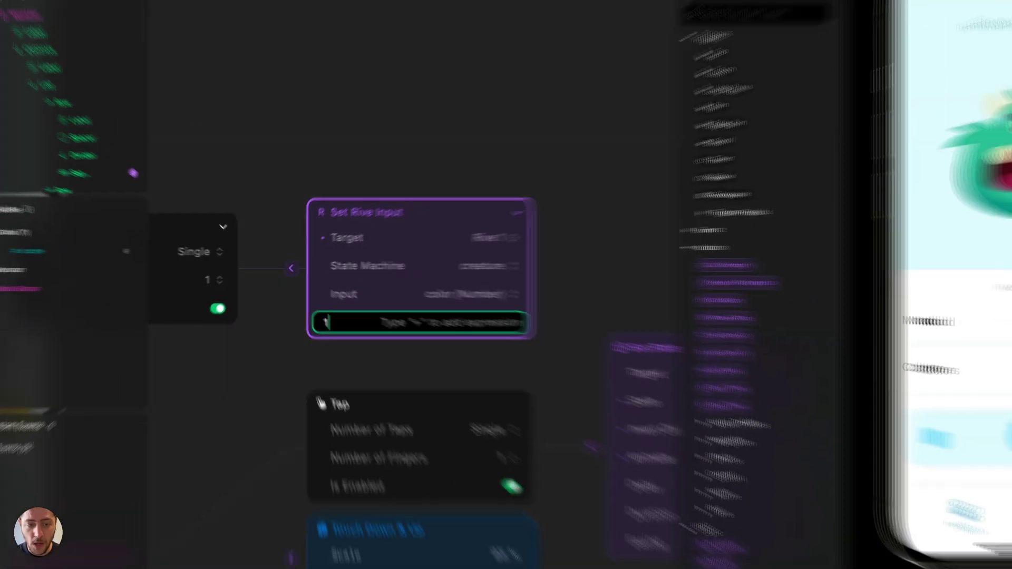
pyautogui.press('Return')
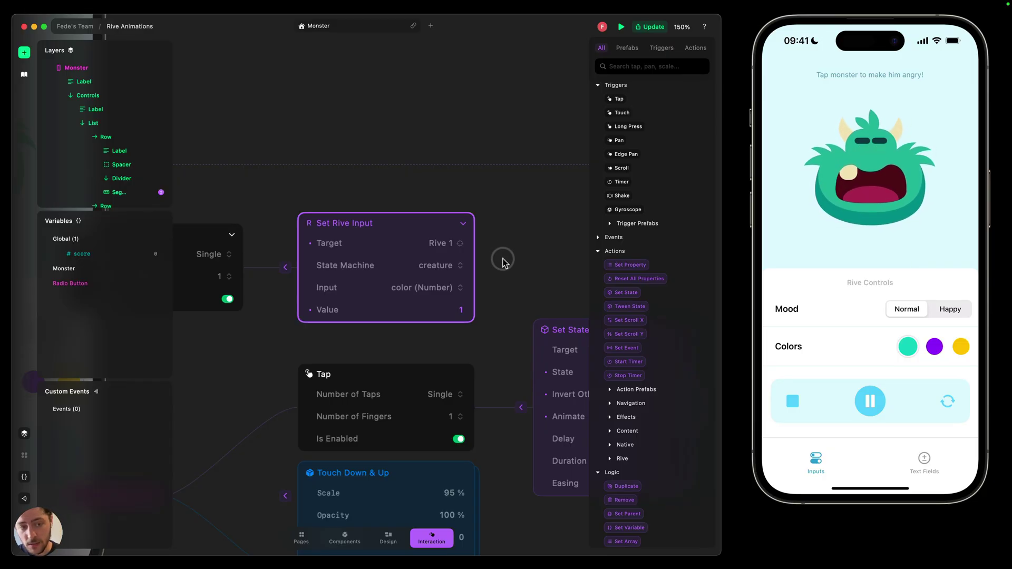
# Step: Copy the green radio button's Tap trigger with its Set Rive Input action onto the purple radio button
pyautogui.scroll(-5, 543, 242)
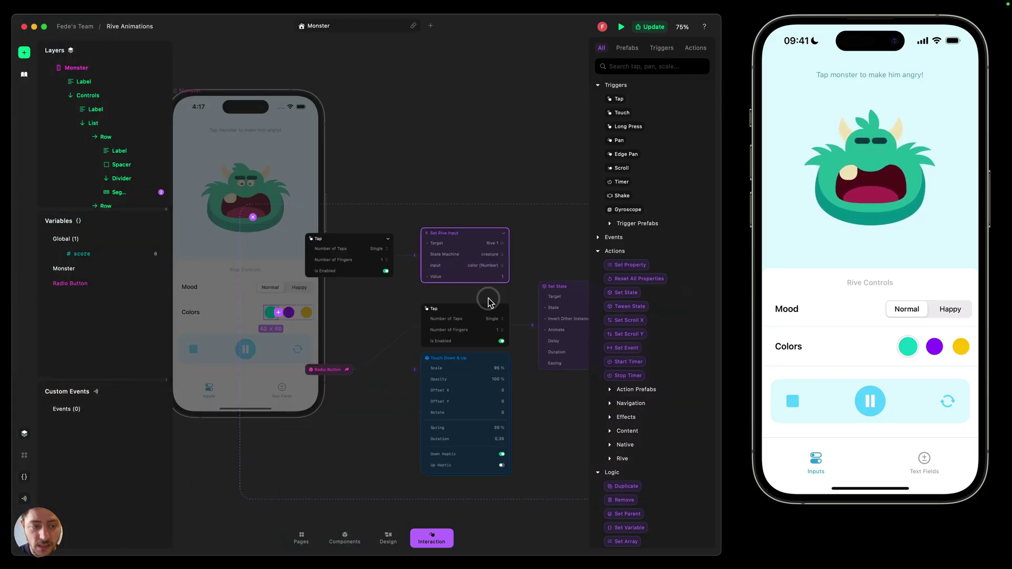
pyautogui.click(338, 239)
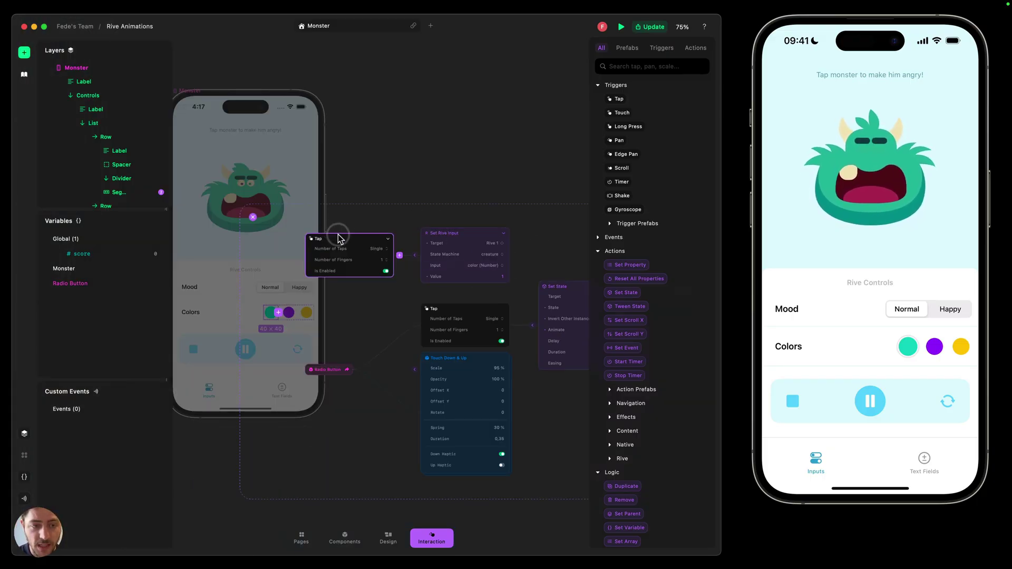
pyautogui.click(379, 148)
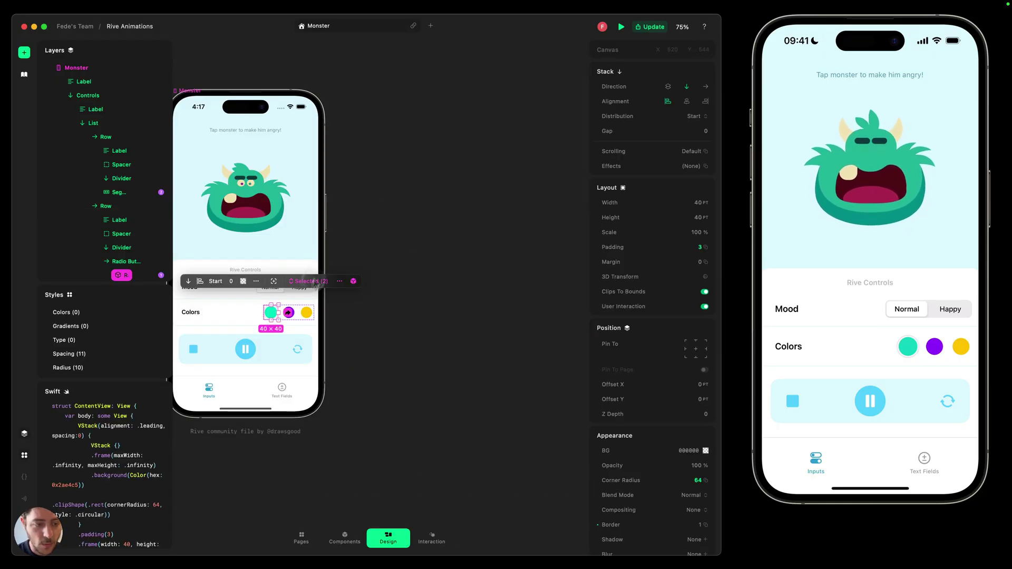
pyautogui.scroll(-2, 120, 254)
pyautogui.click(128, 264)
pyautogui.press('Tab')
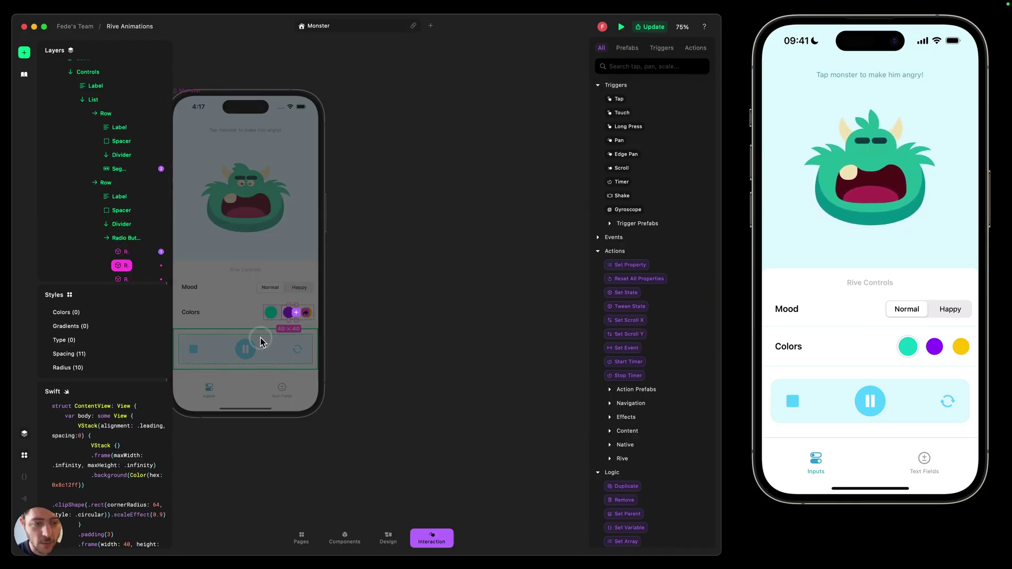
pyautogui.press('super+v')
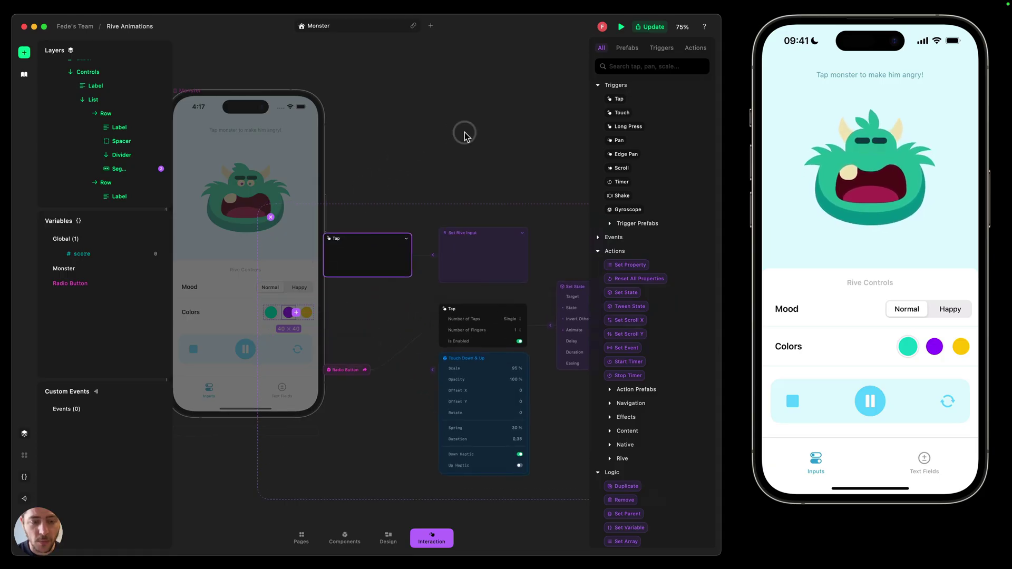
# Step: Set the color value in the purple radio button's Set Rive Input action to 2
pyautogui.scroll(3, 470, 206)
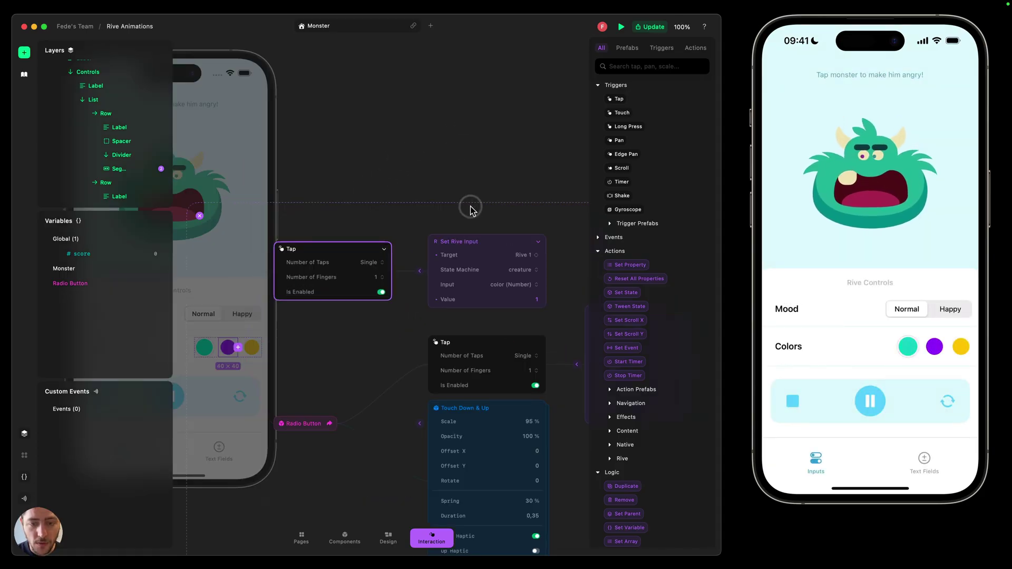
pyautogui.click(503, 297)
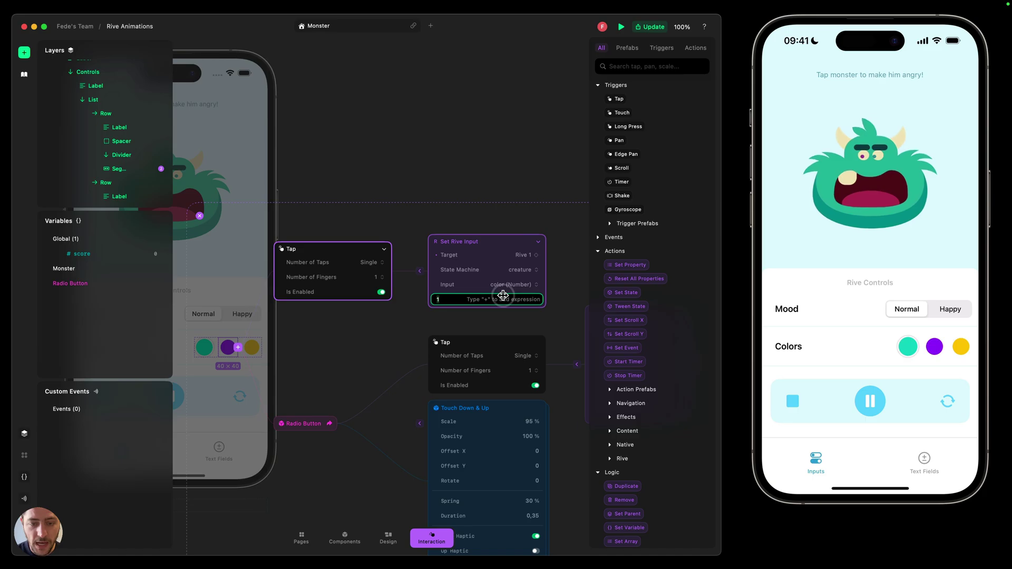
pyautogui.write('2')
pyautogui.press('Return')
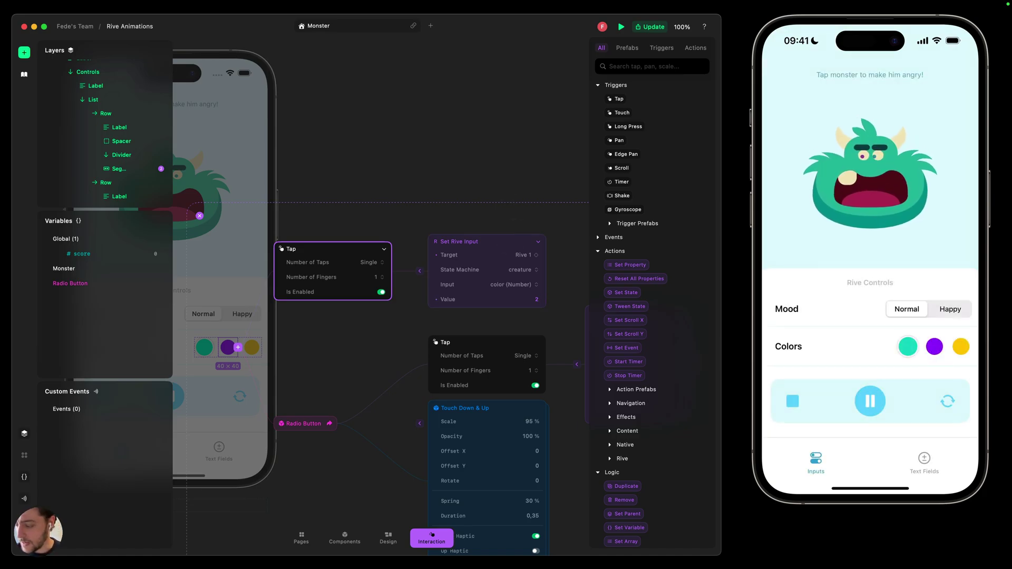
# Step: Test the purple and green color buttons in the live phone preview, alternating between them several times
pyautogui.click(934, 346)
pyautogui.click(911, 345)
pyautogui.click(933, 345)
pyautogui.click(906, 343)
pyautogui.click(935, 347)
pyautogui.click(908, 346)
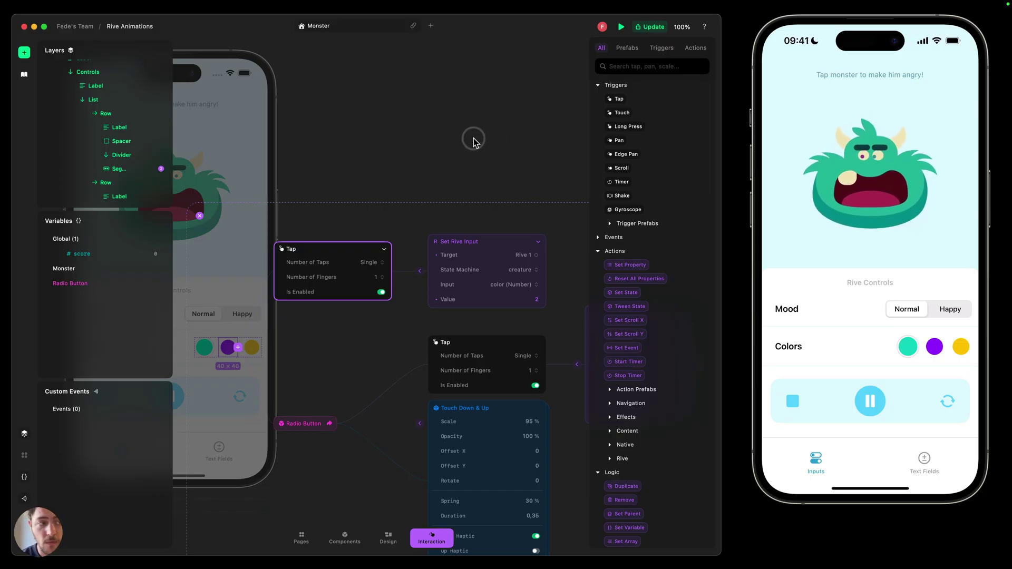
# Step: Paste the copied Tap trigger and Set Rive Input action onto the yellow radio button and set the color value to 3
pyautogui.scroll(-5, 123, 165)
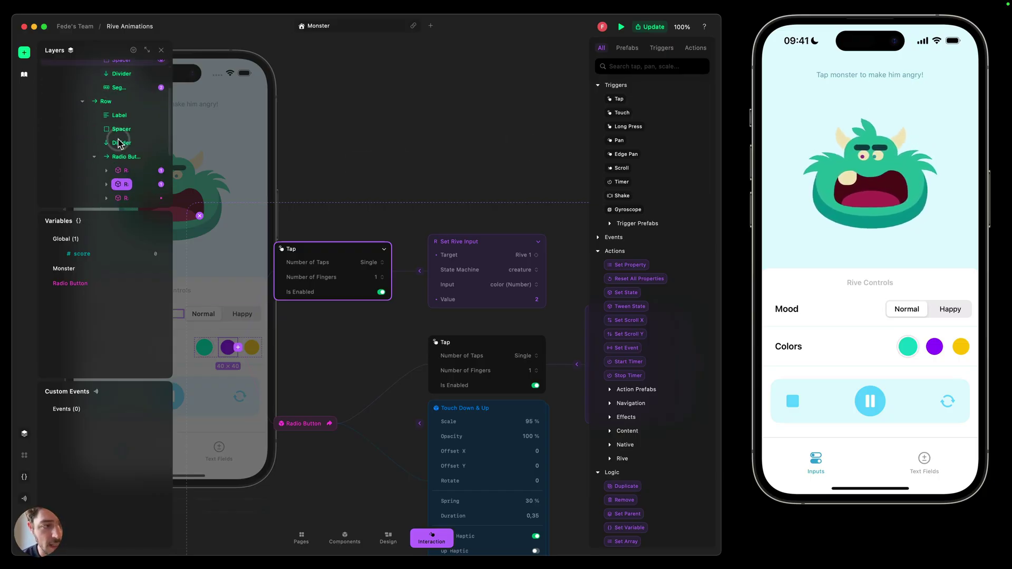
pyautogui.click(122, 172)
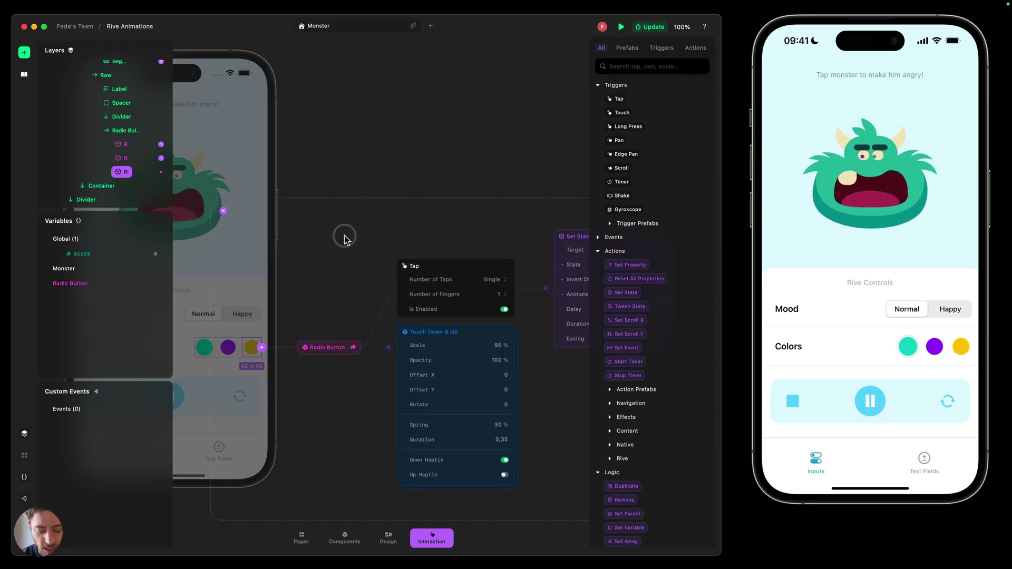
pyautogui.press('super+v')
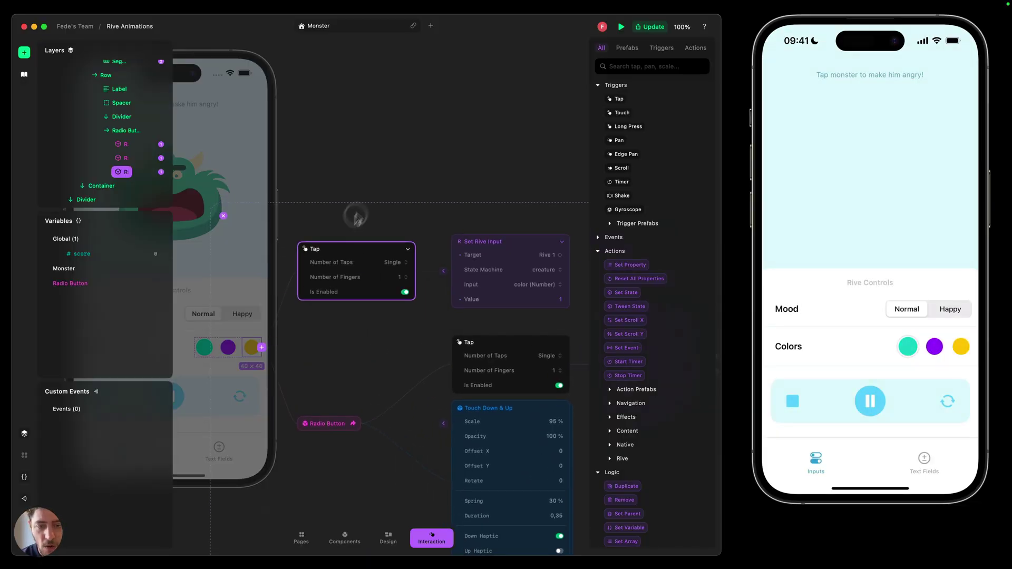
pyautogui.click(547, 298)
pyautogui.write('3')
pyautogui.press('Return')
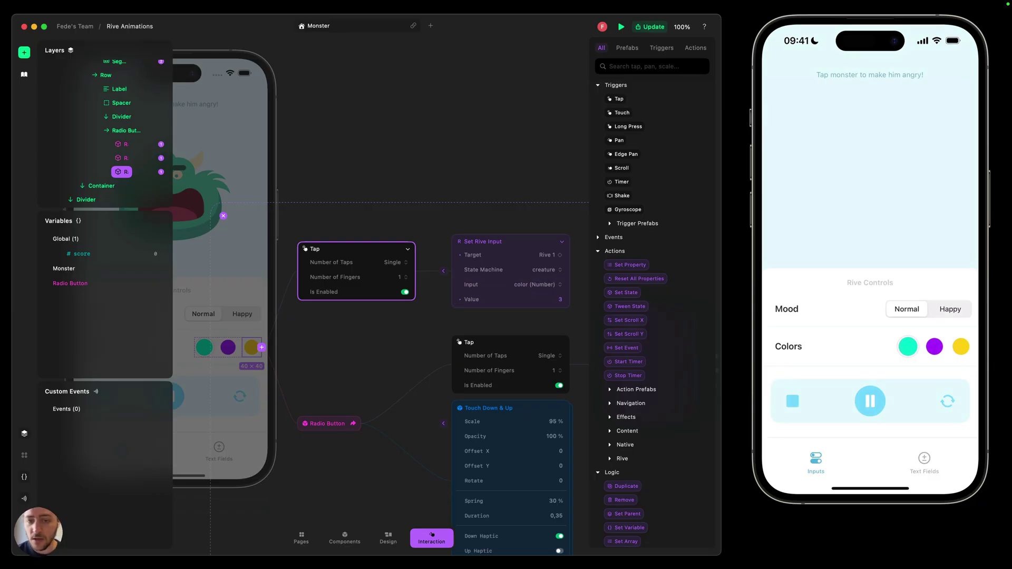
# Step: Test the Normal and Happy moods in combination with the green, purple and yellow colors in the live phone preview
pyautogui.click(954, 309)
pyautogui.click(931, 353)
pyautogui.click(960, 352)
pyautogui.click(937, 341)
pyautogui.click(908, 347)
pyautogui.click(907, 309)
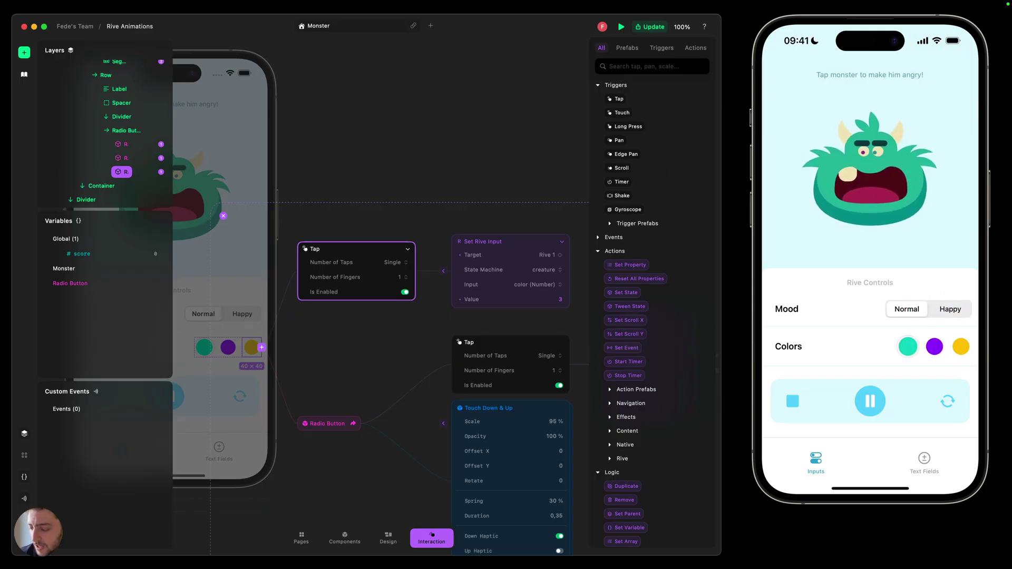
pyautogui.click(956, 309)
pyautogui.click(934, 347)
pyautogui.click(961, 346)
pyautogui.click(935, 346)
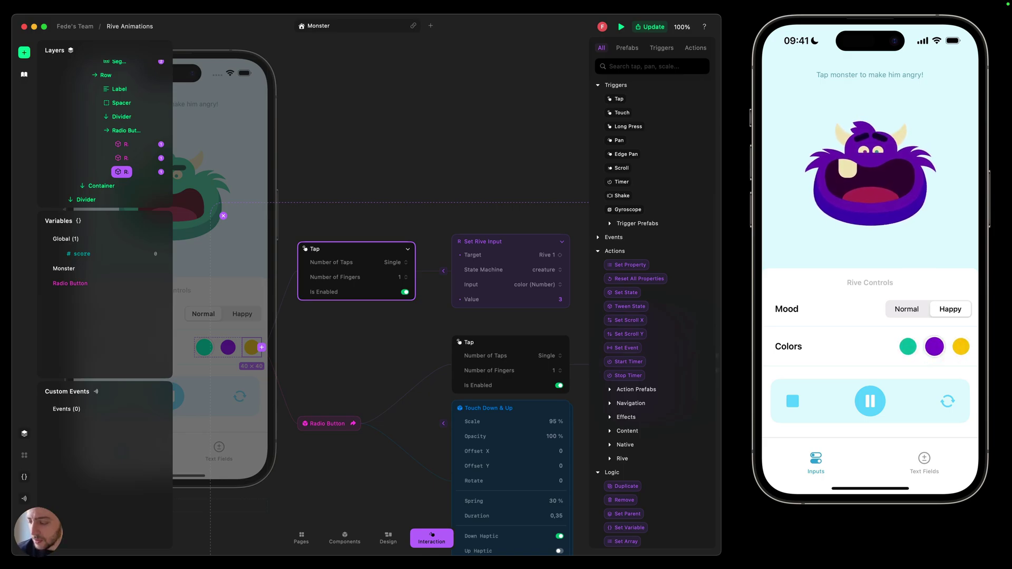
pyautogui.click(908, 346)
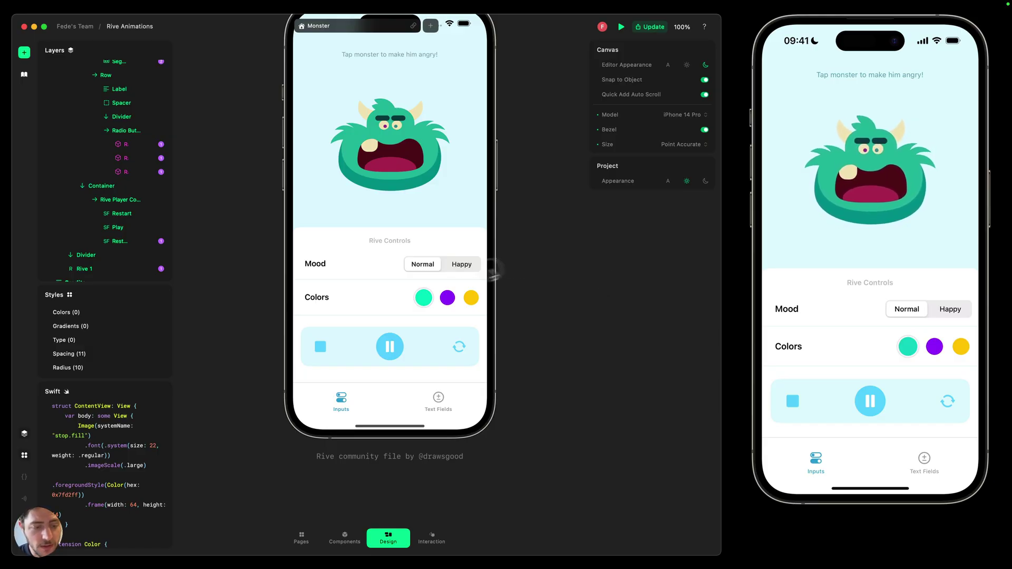
# Step: Add a Tap trigger to the stop button in the Rive player controls
pyautogui.click(318, 351)
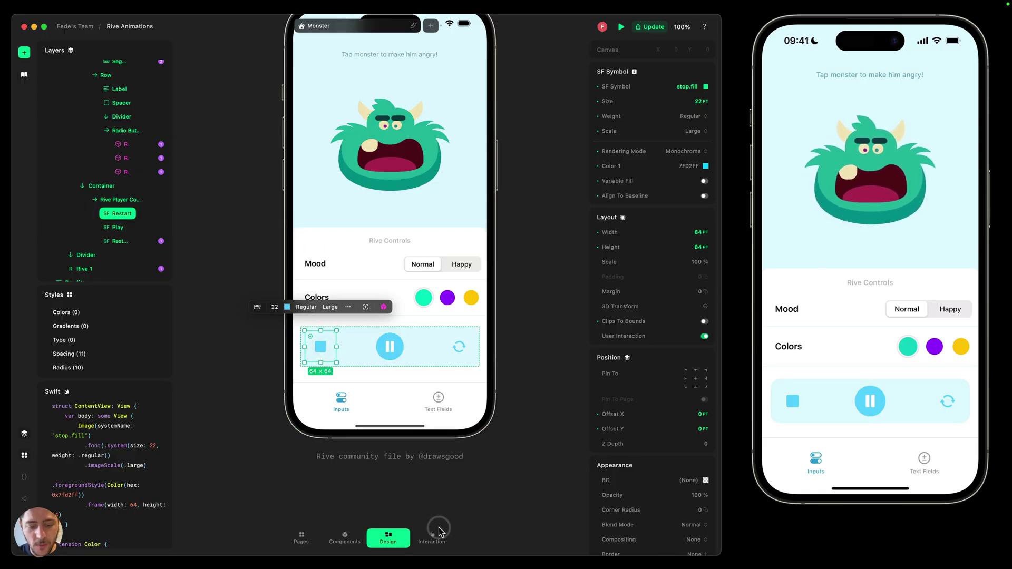
pyautogui.click(440, 530)
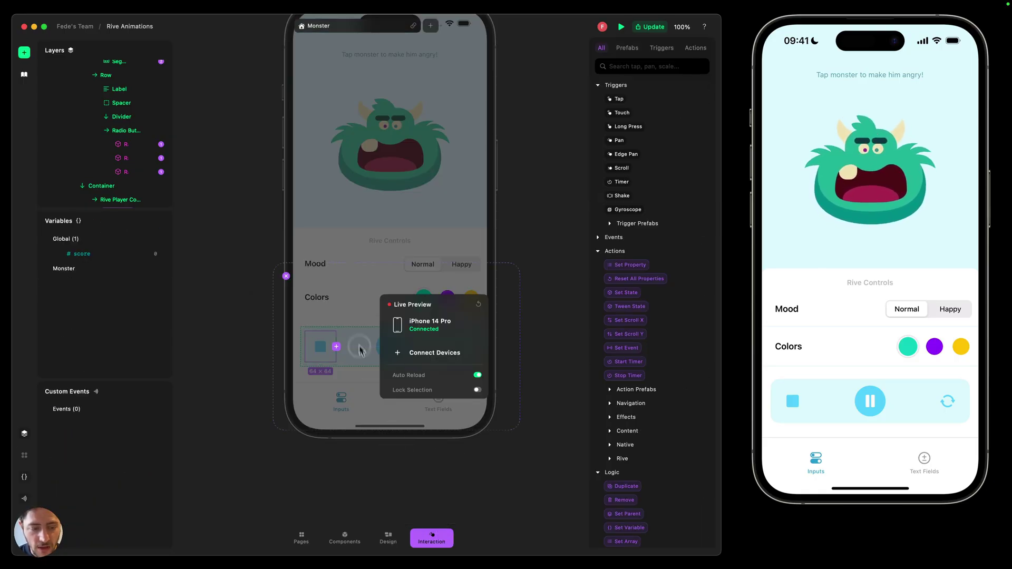
pyautogui.click(336, 346)
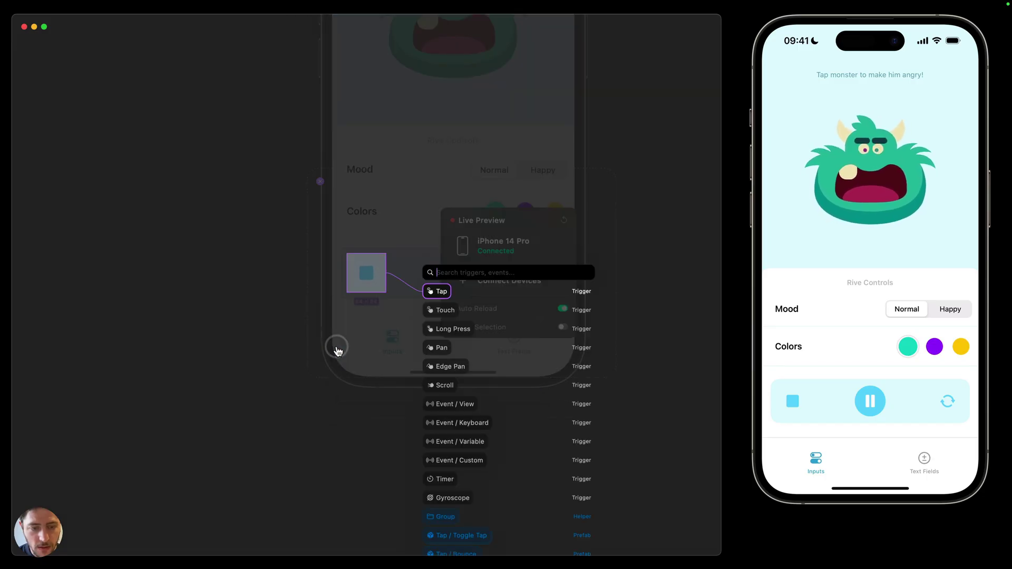
pyautogui.press('Return')
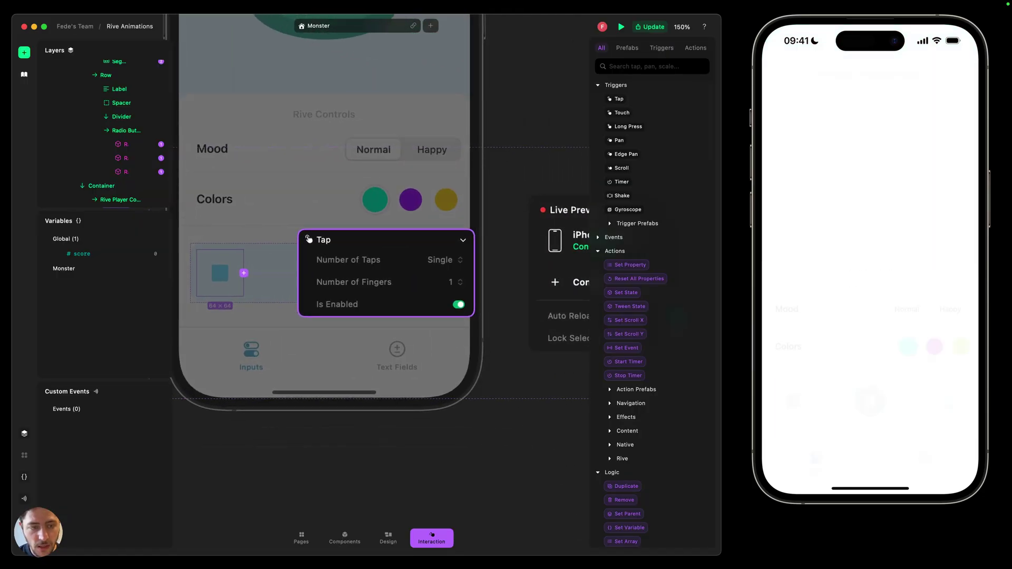
# Step: Attach a Set Rive Playback action to the stop button's Tap trigger
pyautogui.click(486, 273)
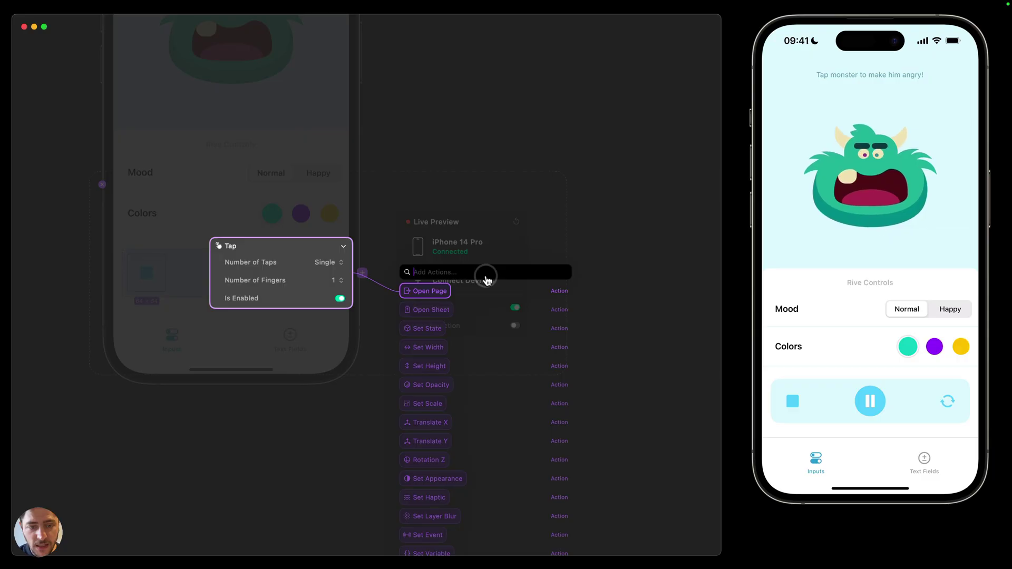
pyautogui.write('r')
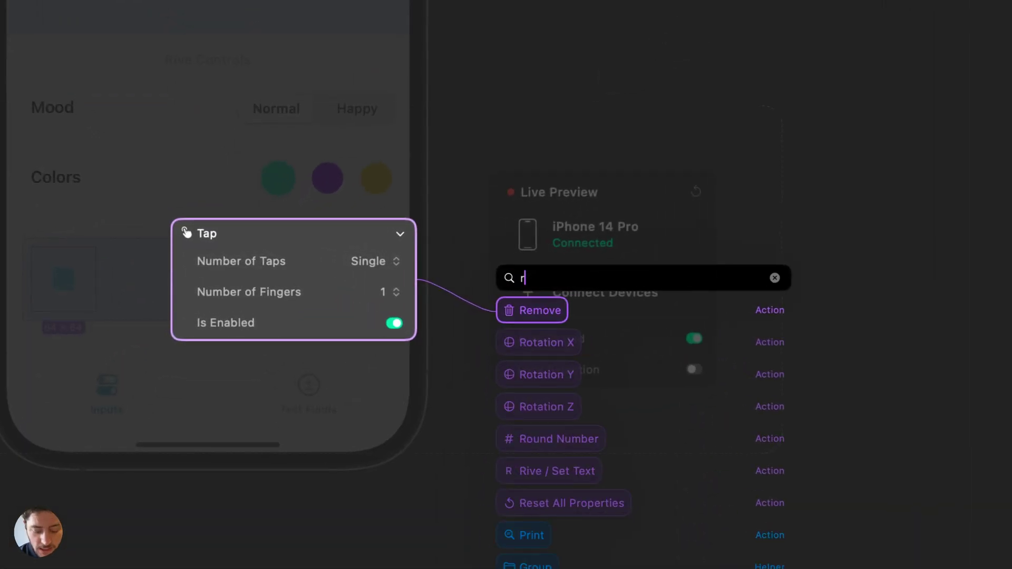
pyautogui.write('ive')
pyautogui.press('Down')
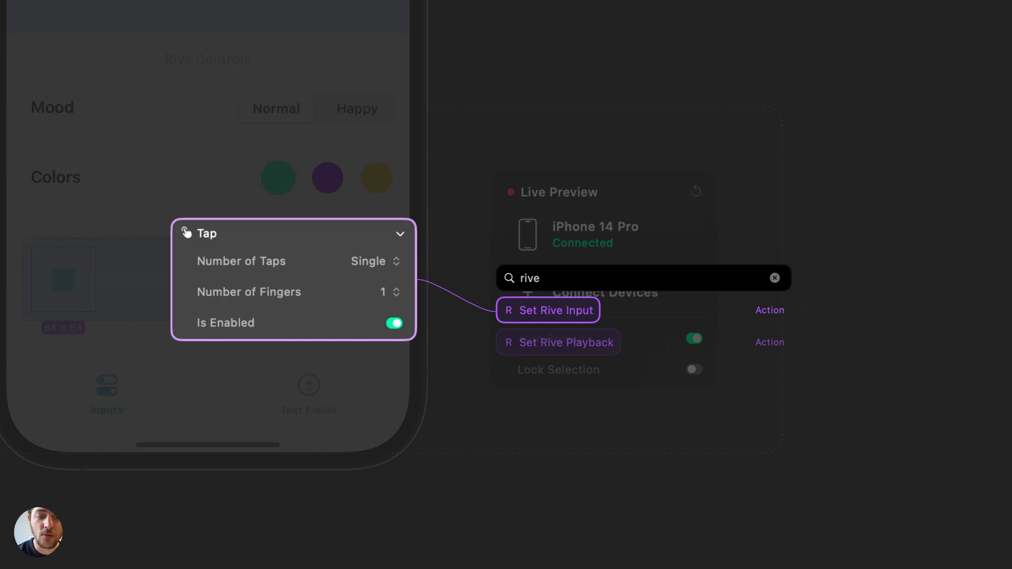
pyautogui.press('Down')
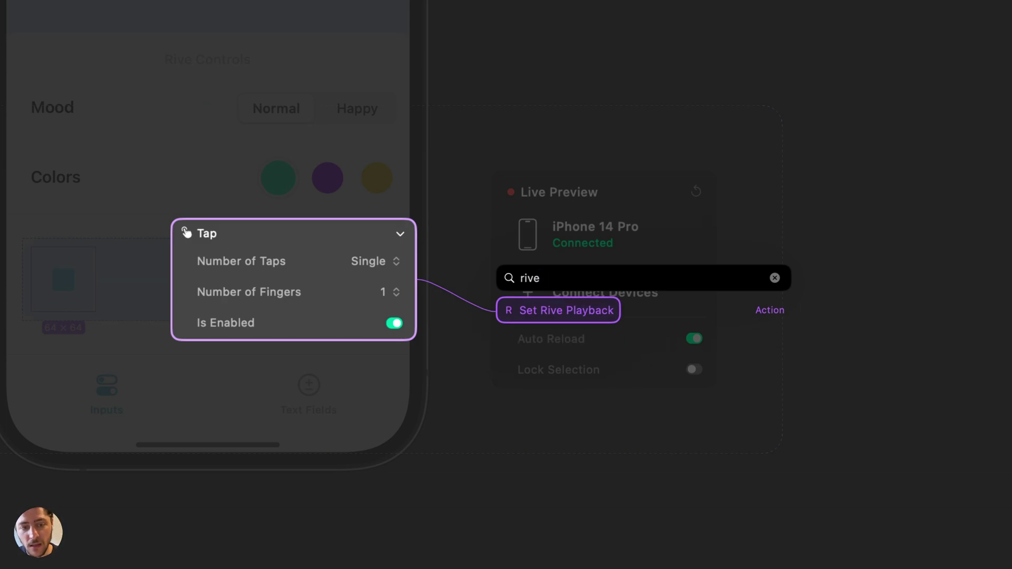
pyautogui.press('Return')
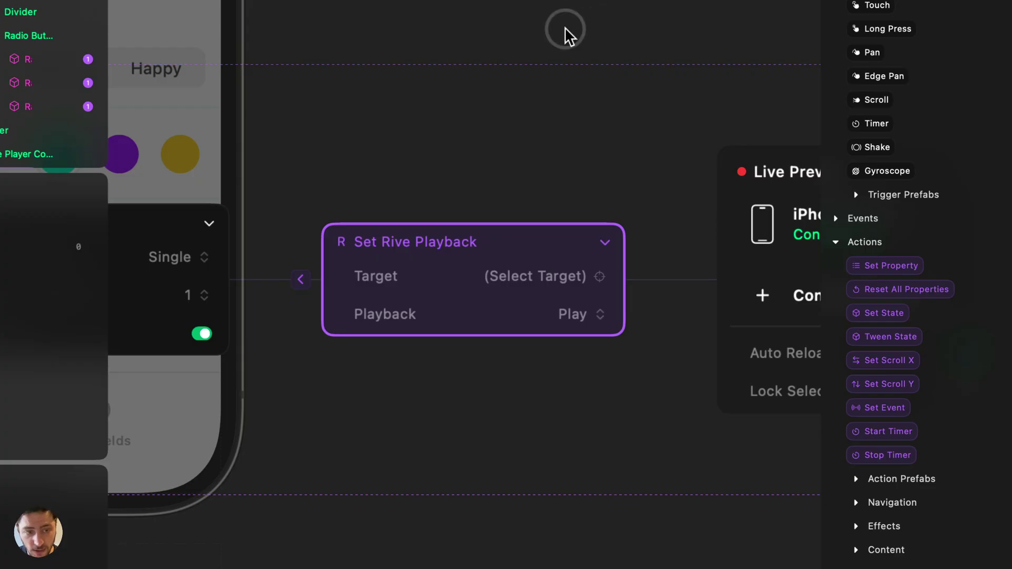
# Step: Target Rive 1 in the stop button's Set Rive Playback action and set its playback to Stop
pyautogui.click(535, 297)
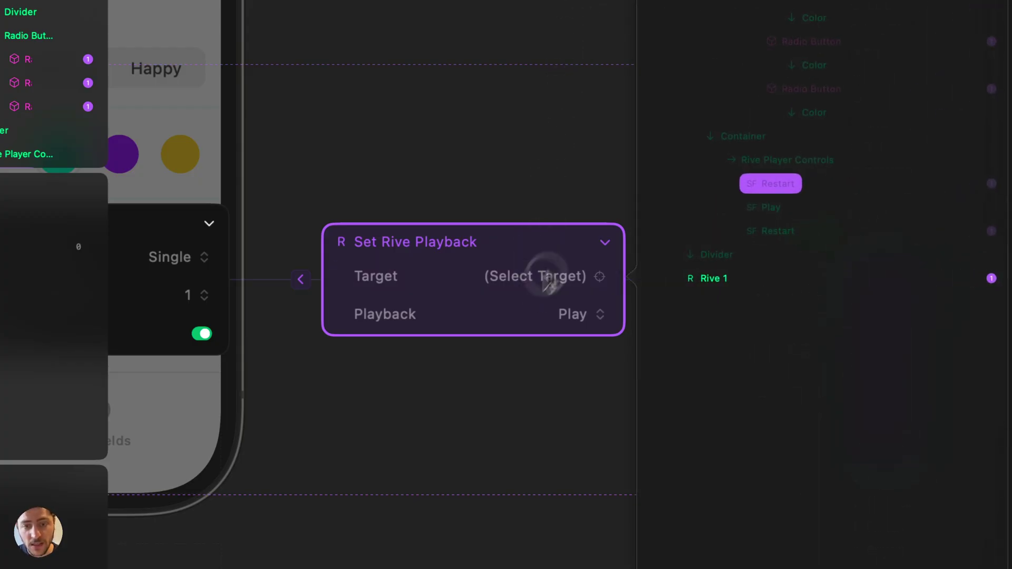
pyautogui.click(705, 277)
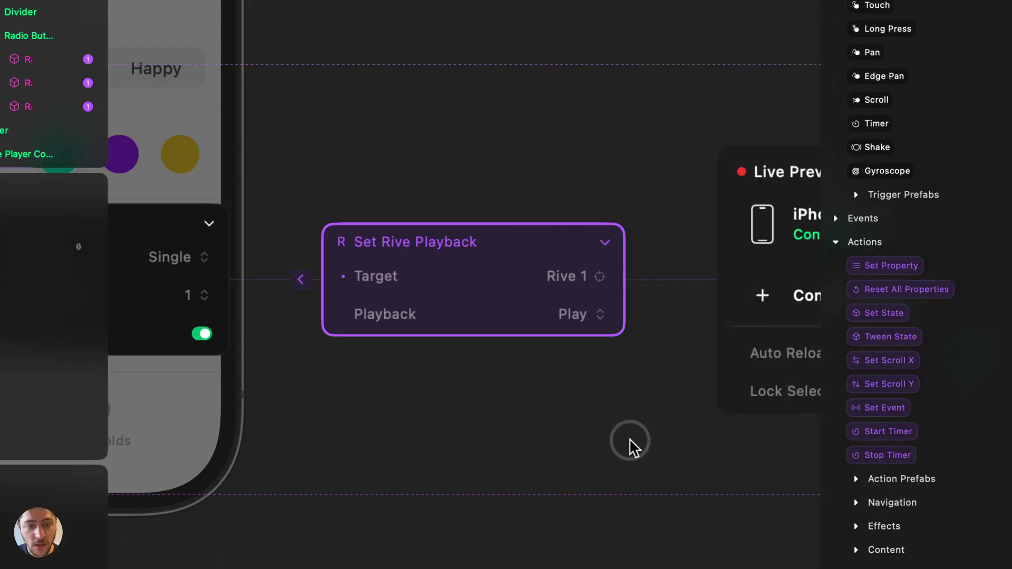
pyautogui.click(585, 319)
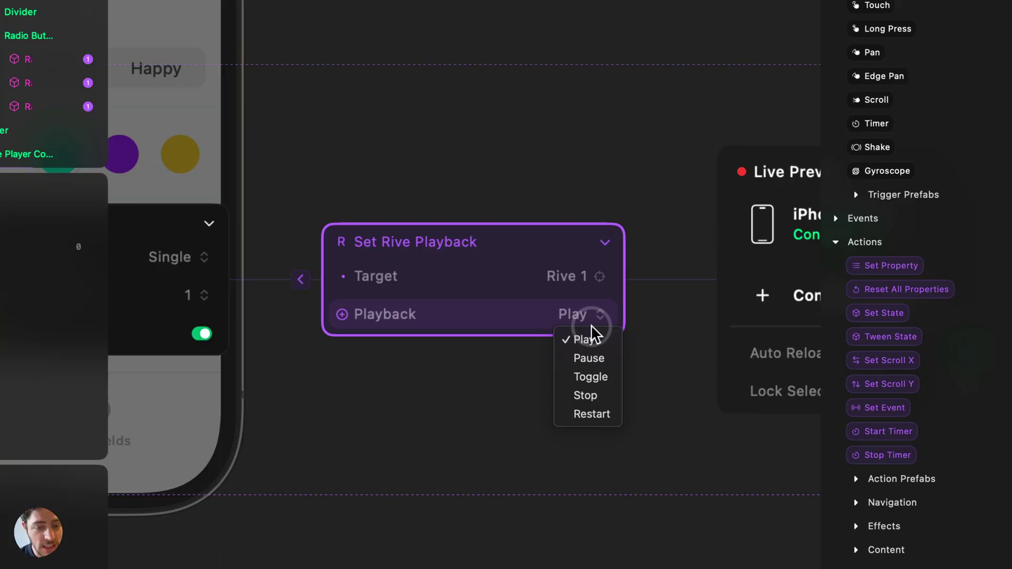
pyautogui.click(593, 395)
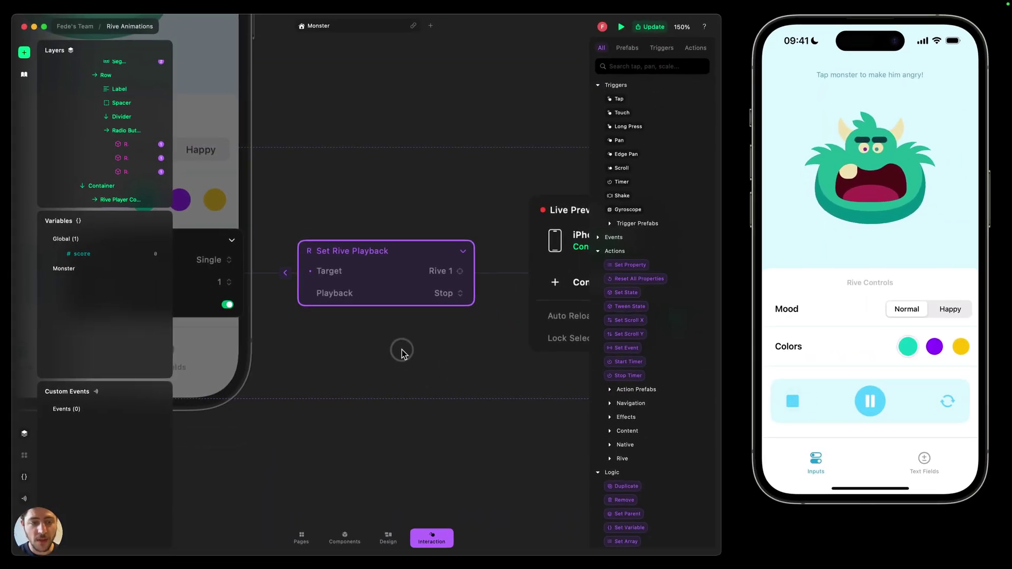
# Step: Copy the stop button's Tap trigger with its Set Rive Playback action and paste it onto the pause button
pyautogui.scroll(-5, 402, 353)
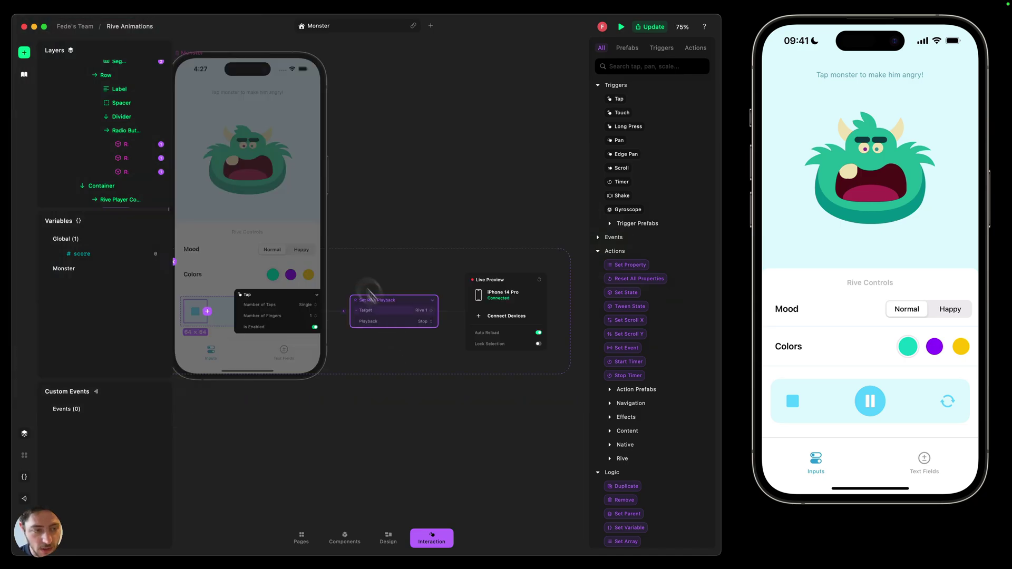
pyautogui.click(263, 297)
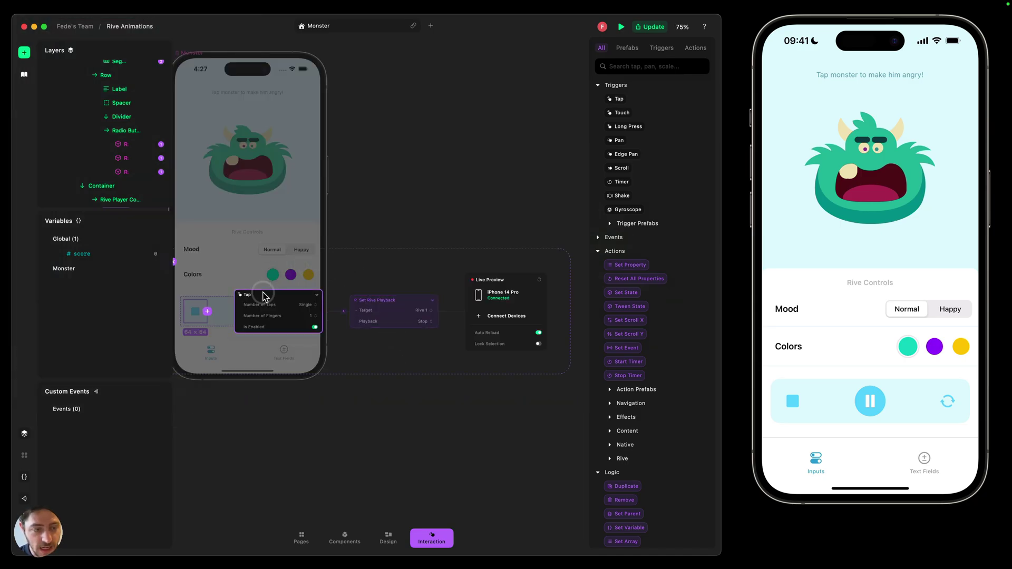
pyautogui.press('d')
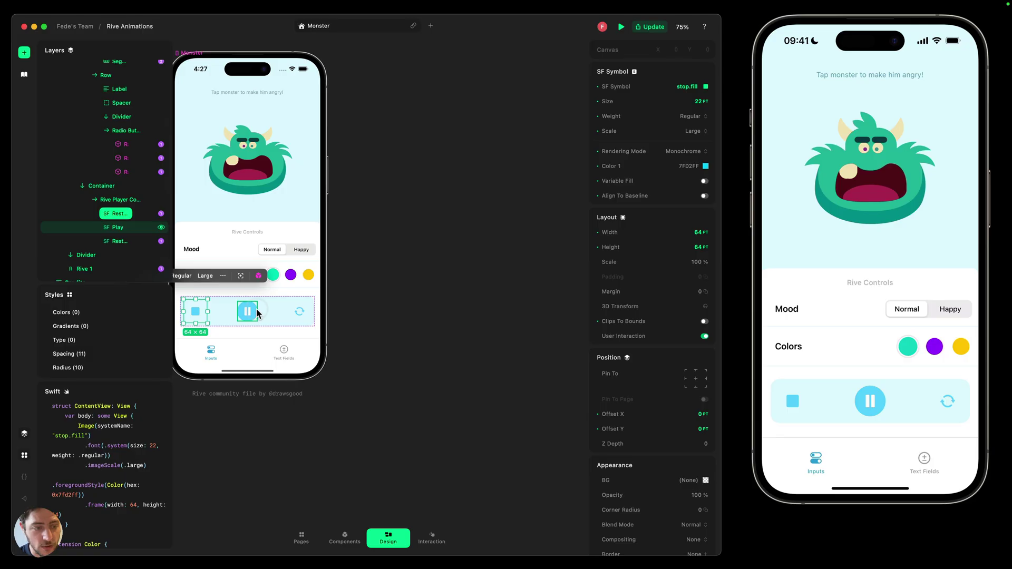
pyautogui.click(247, 311)
pyautogui.hotkey('shift', '2')
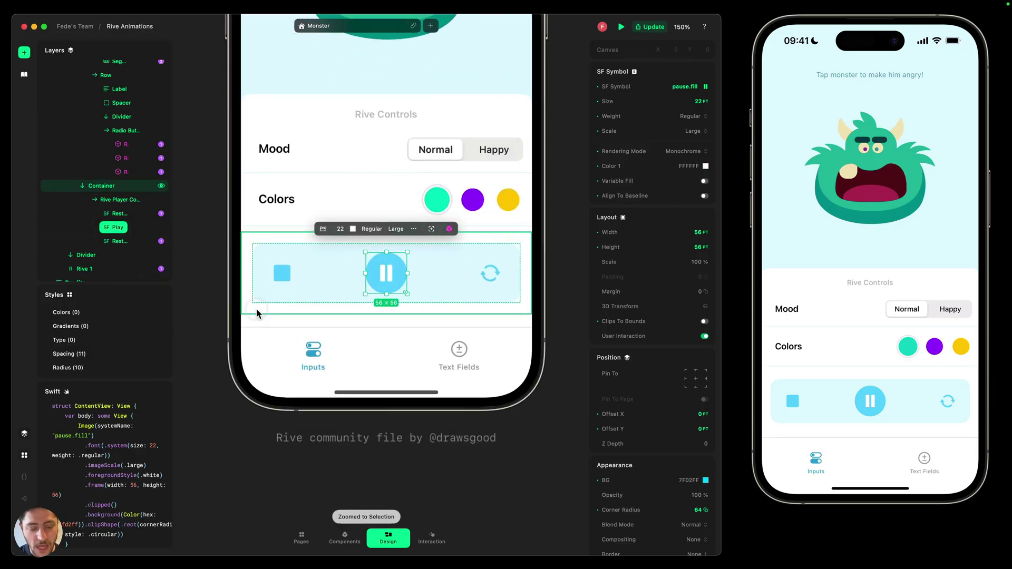
pyautogui.press('Tab')
pyautogui.press('super+minus')
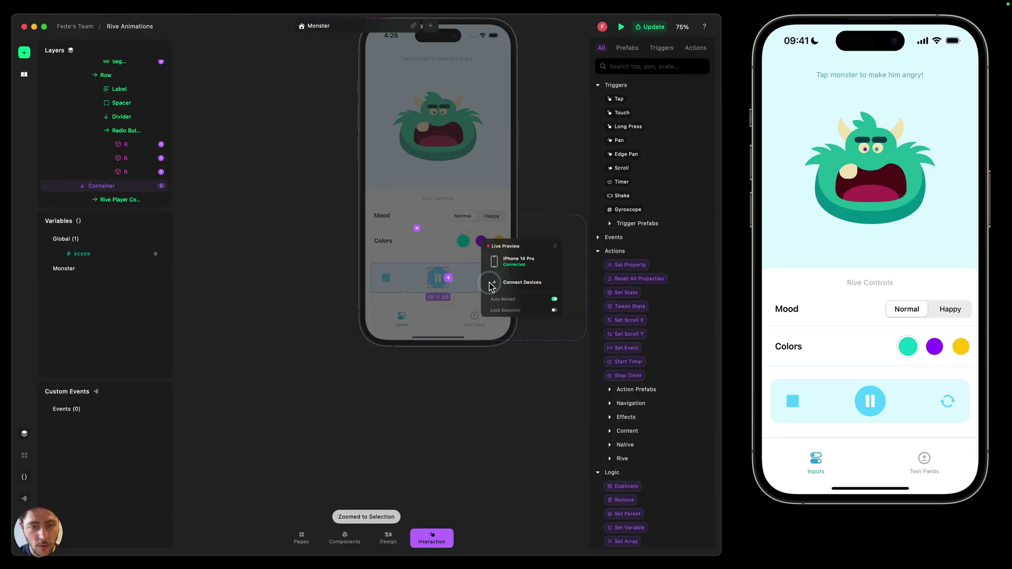
pyautogui.hscroll(3, 489, 282)
pyautogui.press('super+plus')
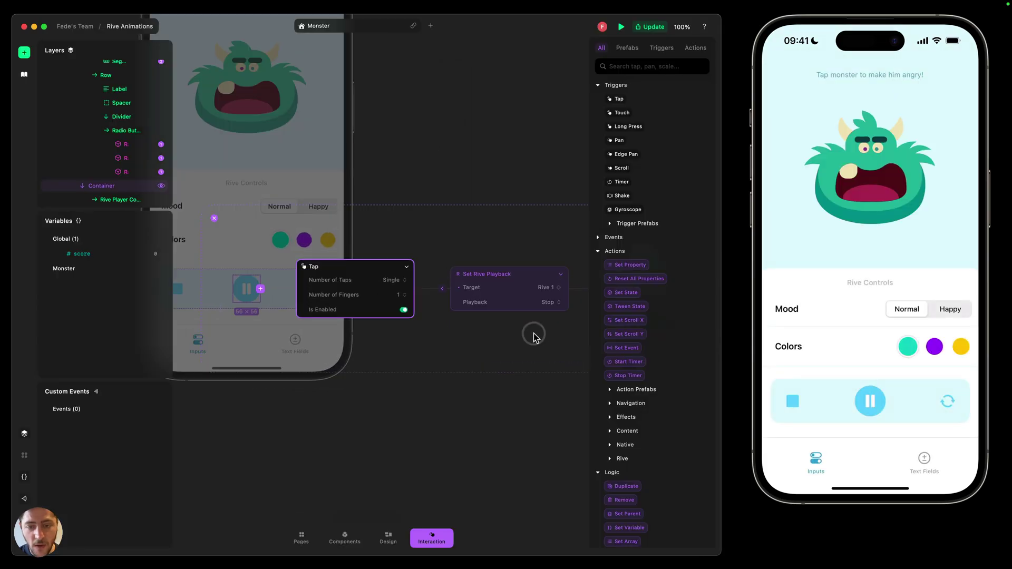
# Step: Set the playback to Toggle in the pause button's Set Rive Playback action
pyautogui.click(548, 302)
pyautogui.click(555, 302)
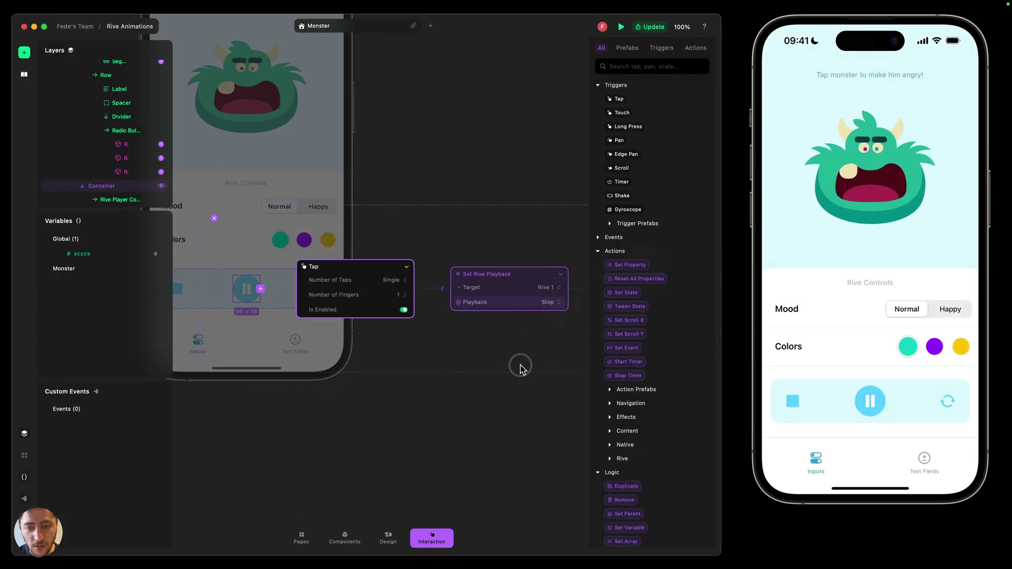
pyautogui.hscroll(2, 515, 358)
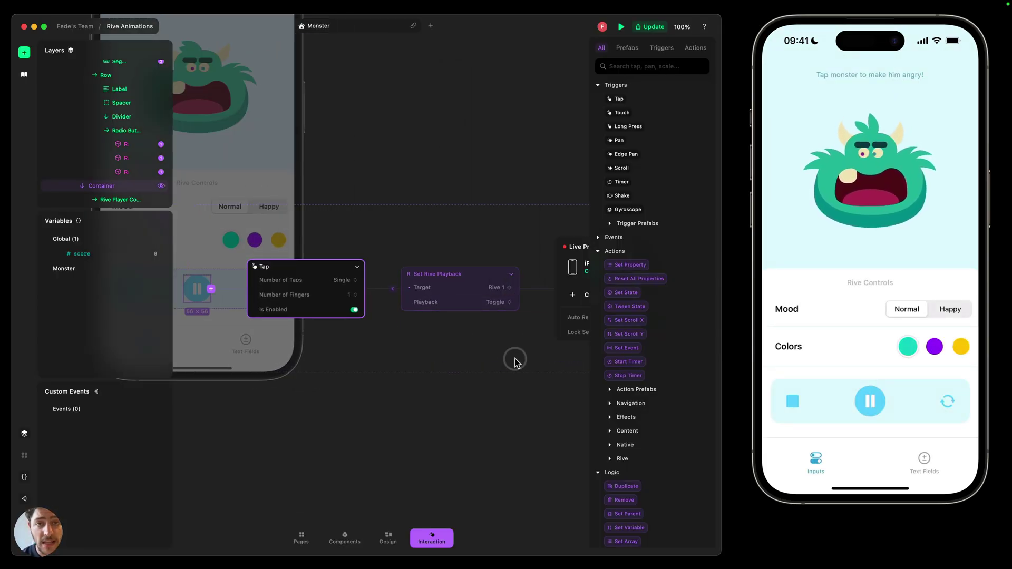